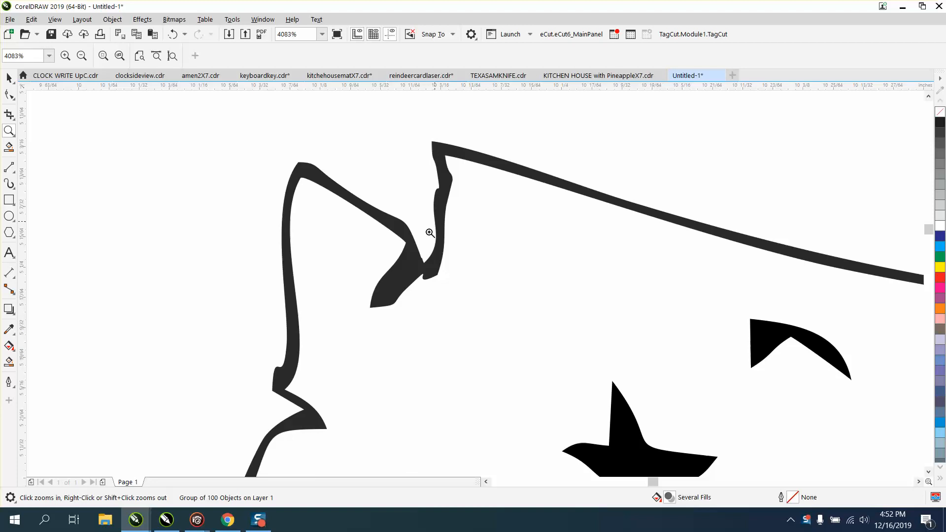
Select the right-hand U.S. Air Force map artwork and ungroup it once
{"action": "scroll", "coordinate": [335, 268], "scroll_direction": "down", "scroll_amount": 6}
{"action": "left_click_drag", "start_coordinate": [315, 329], "coordinate": [340, 344]}
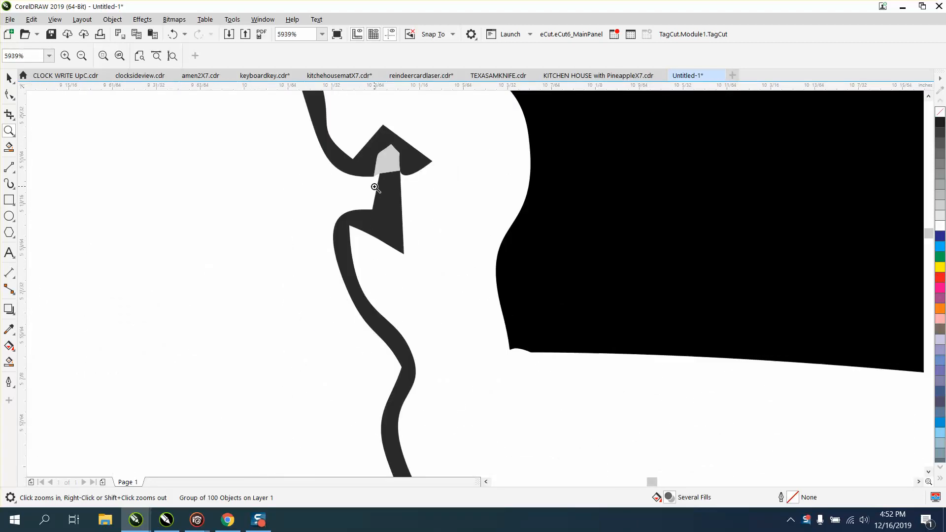
{"action": "scroll", "coordinate": [345, 198], "scroll_direction": "down", "scroll_amount": 9}
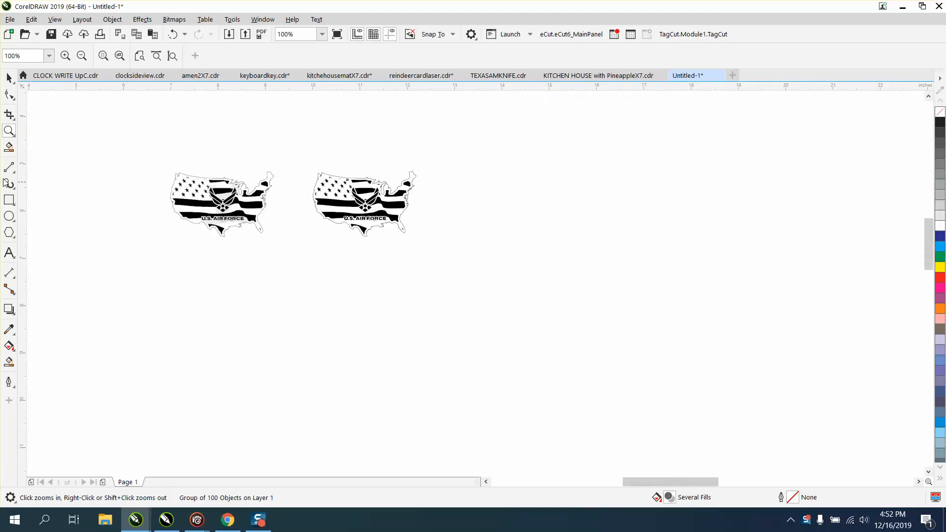
{"action": "left_click_drag", "start_coordinate": [306, 162], "coordinate": [597, 268]}
{"action": "left_click", "coordinate": [9, 78]}
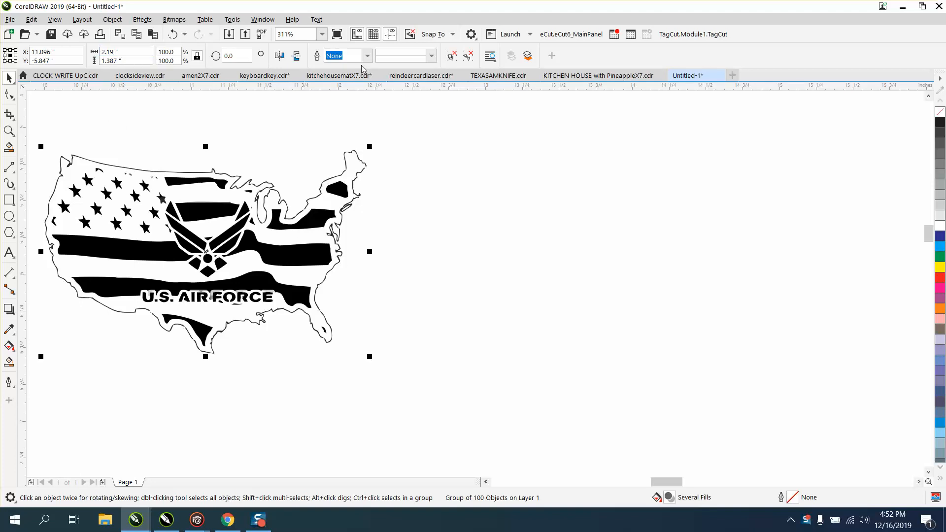
{"action": "left_click", "coordinate": [383, 96]}
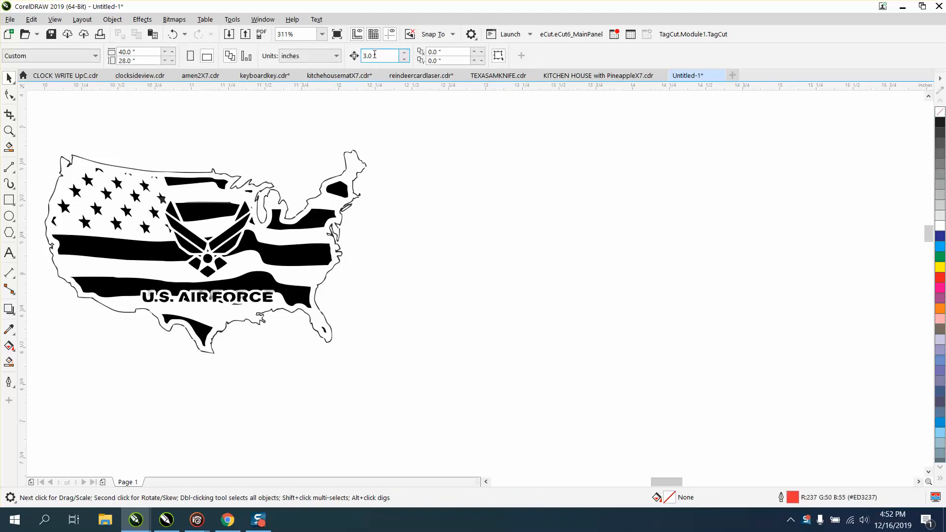
{"action": "left_click", "coordinate": [355, 152]}
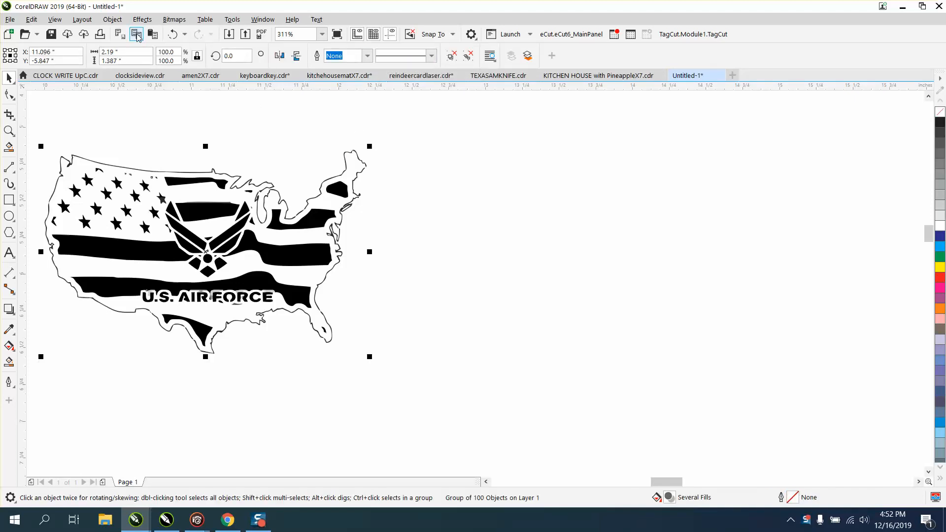
{"action": "left_click", "coordinate": [113, 19]}
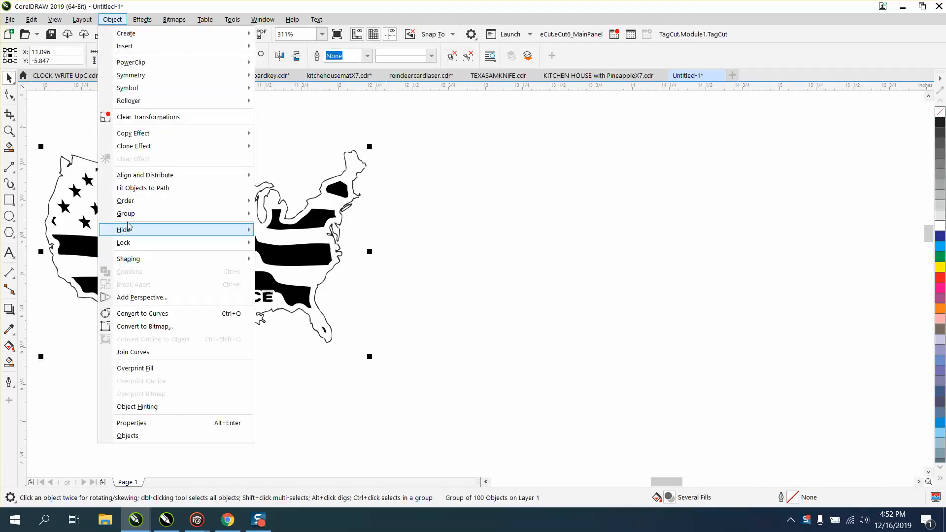
{"action": "mouse_move", "coordinate": [132, 215]}
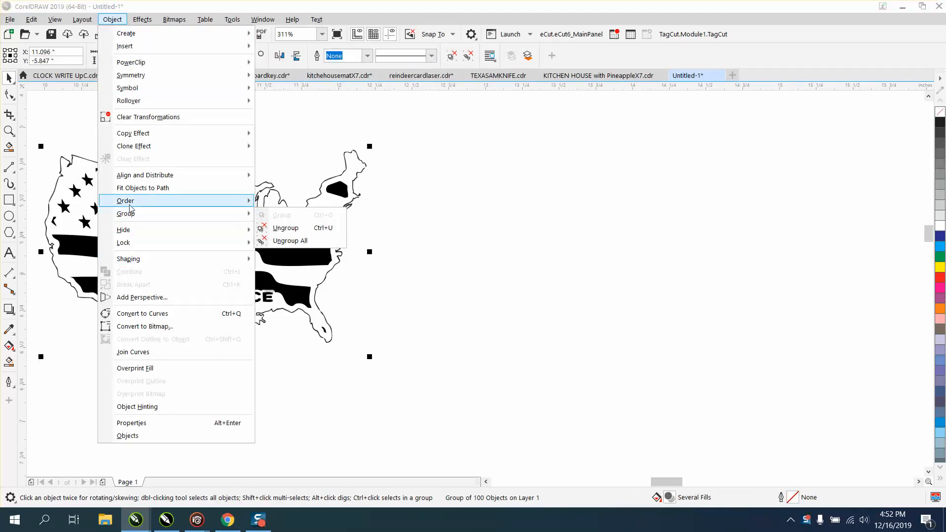
{"action": "left_click", "coordinate": [282, 228]}
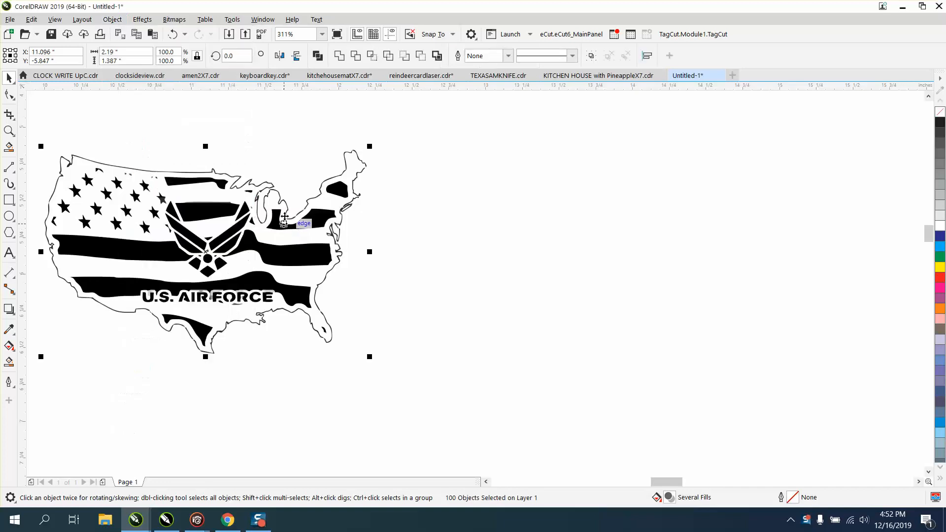
Create a boundary around the ungrouped artwork and move the boundary curve 3 inches to the right
{"action": "left_click", "coordinate": [438, 56]}
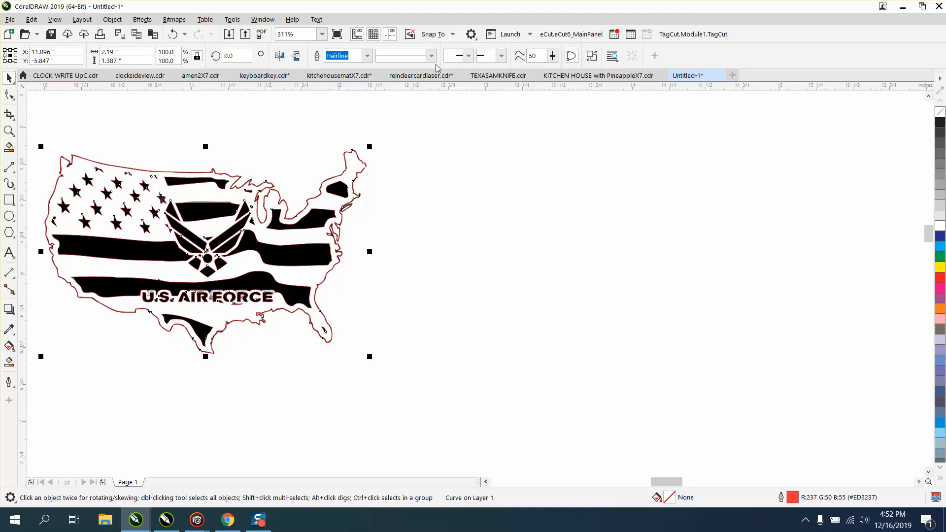
{"action": "key", "text": "Right"}
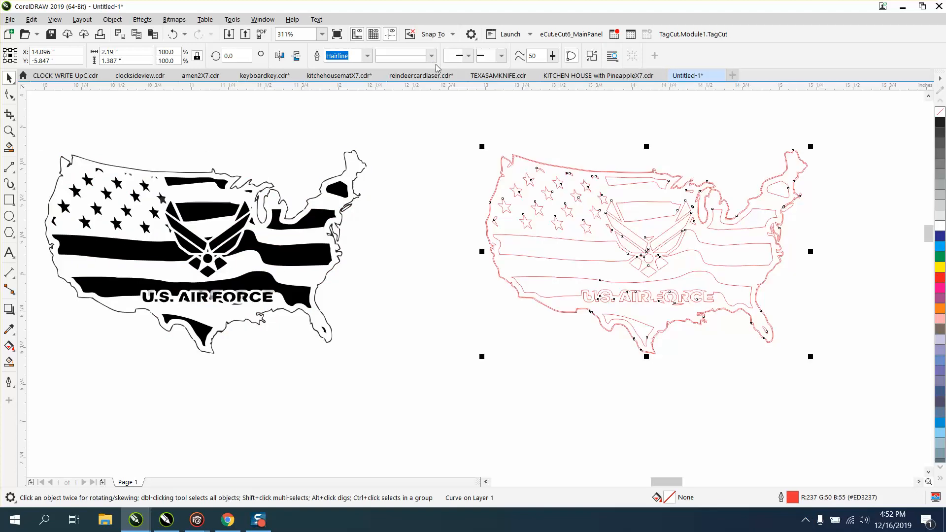
{"action": "left_click", "coordinate": [455, 153]}
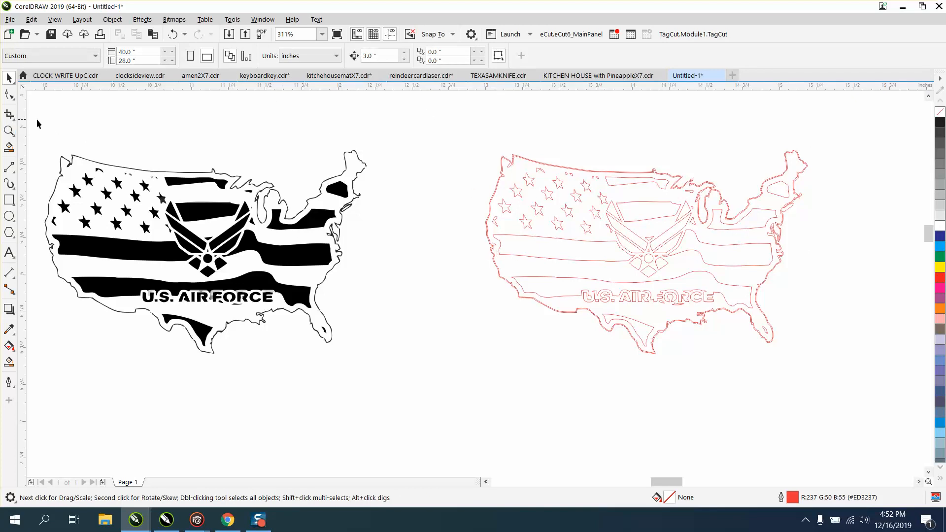
Examine the red boundary curve up close along the map's west coast and northwest corner
{"action": "left_click", "coordinate": [9, 130]}
{"action": "left_click_drag", "start_coordinate": [488, 241], "coordinate": [530, 271]}
{"action": "scroll", "coordinate": [260, 154], "scroll_direction": "down", "scroll_amount": 3}
{"action": "scroll", "coordinate": [298, 170], "scroll_direction": "down", "scroll_amount": 3}
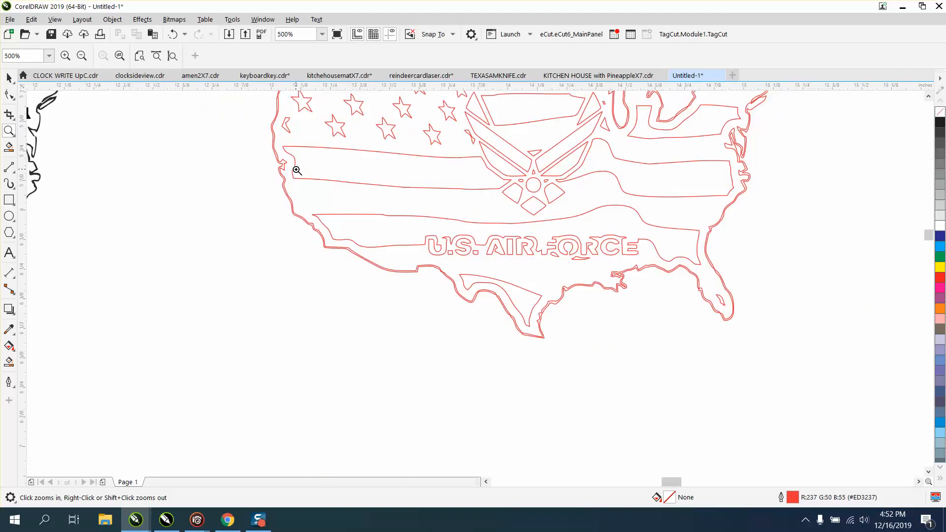
{"action": "scroll", "coordinate": [297, 170], "scroll_direction": "down", "scroll_amount": 1}
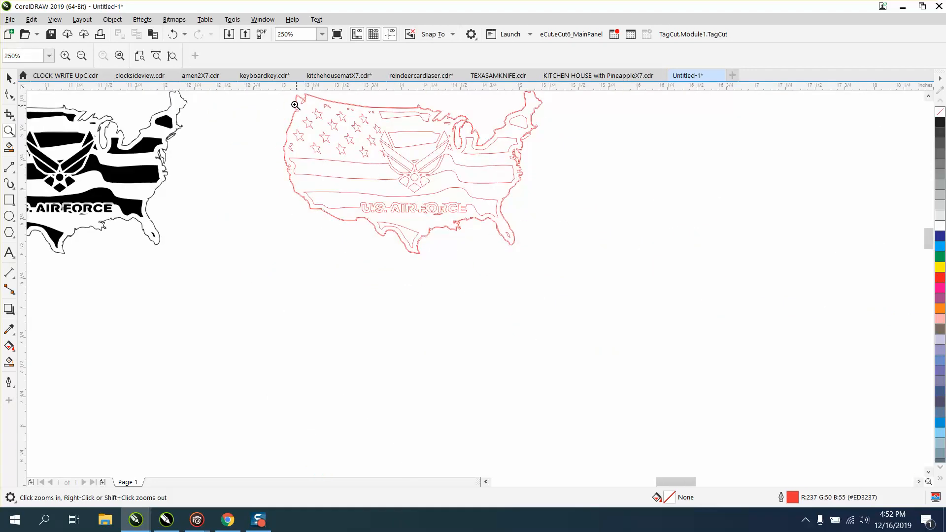
{"action": "left_click_drag", "start_coordinate": [289, 93], "coordinate": [316, 112]}
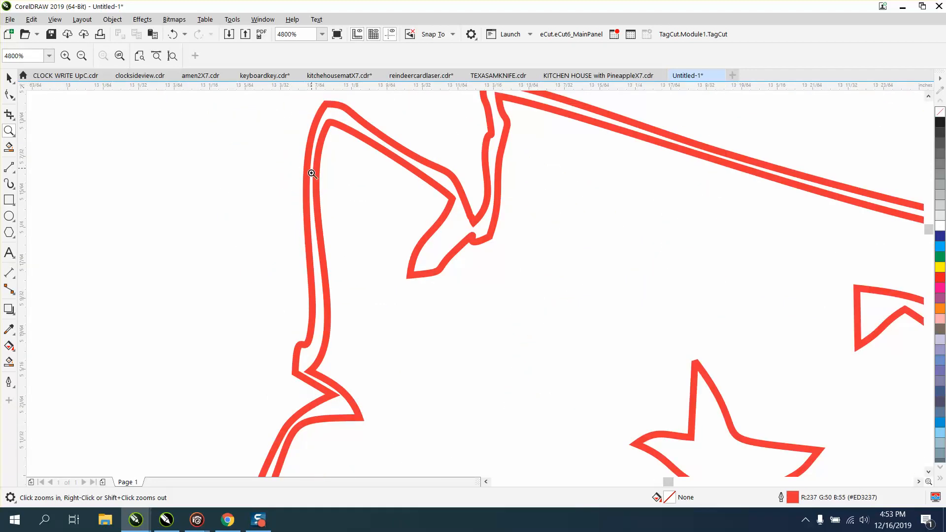
{"action": "scroll", "coordinate": [285, 285], "scroll_direction": "down", "scroll_amount": 2}
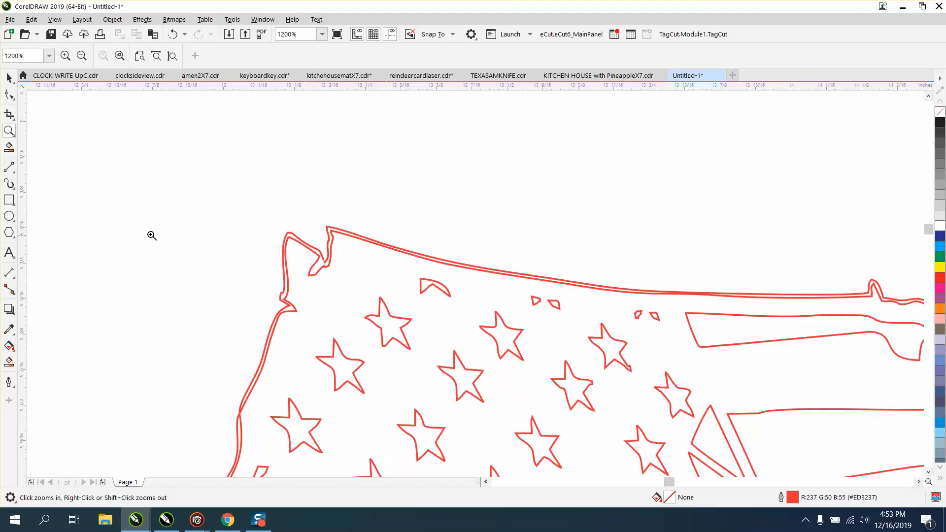
{"action": "scroll", "coordinate": [149, 231], "scroll_direction": "down", "scroll_amount": 1}
{"action": "scroll", "coordinate": [85, 188], "scroll_direction": "down", "scroll_amount": 1}
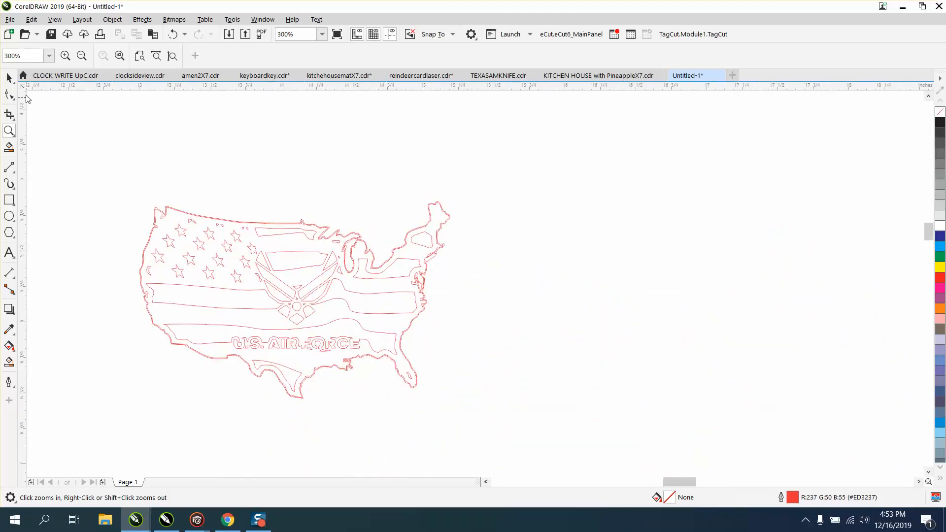
Select the red boundary curve and apply a one-step contour with a 0.05-inch offset and a black outline
{"action": "left_click", "coordinate": [9, 78]}
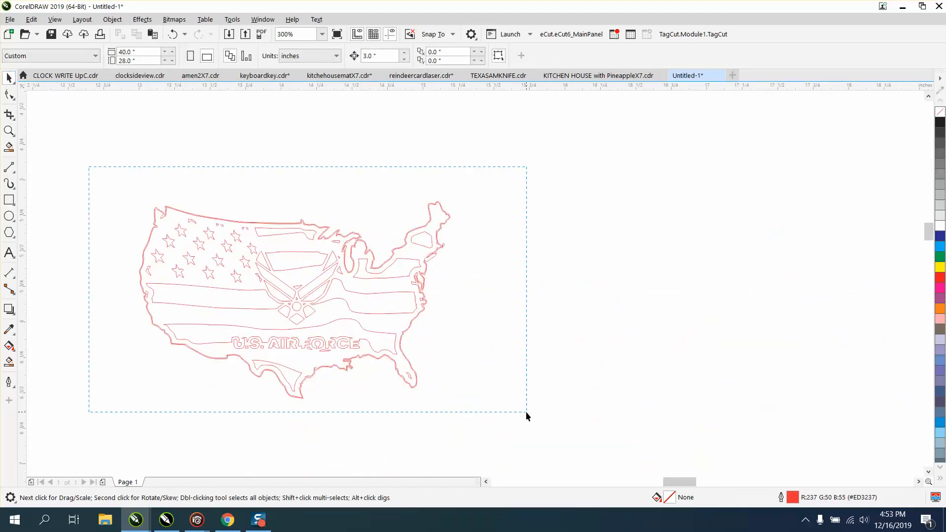
{"action": "left_click_drag", "start_coordinate": [526, 412], "coordinate": [526, 412]}
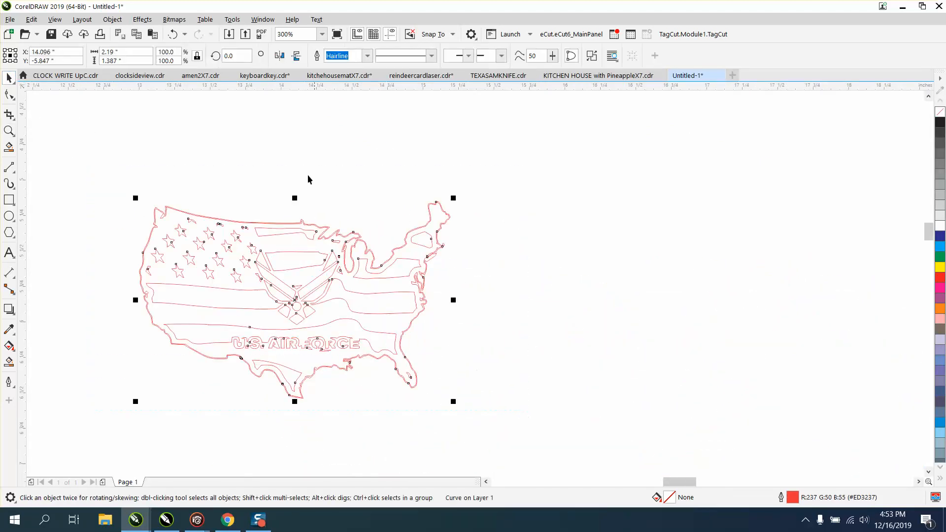
{"action": "left_click", "coordinate": [138, 22]}
{"action": "left_click", "coordinate": [158, 282]}
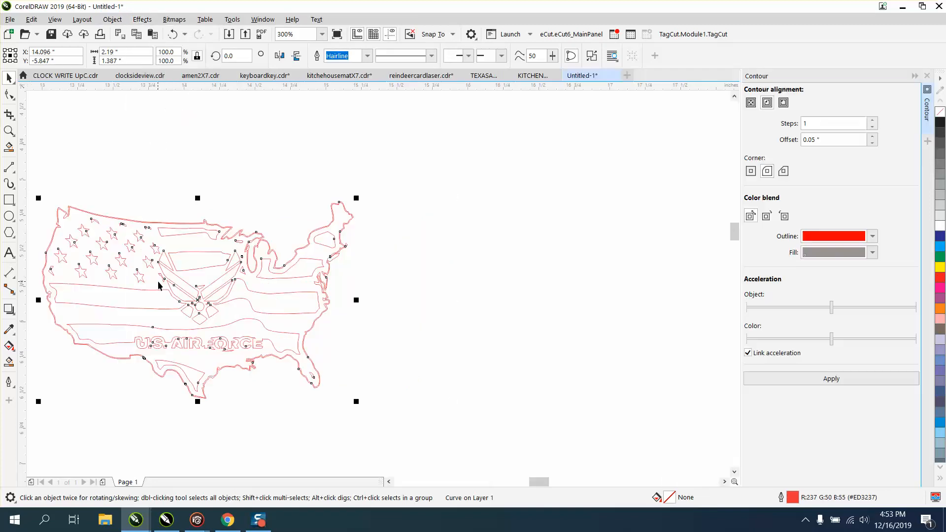
{"action": "left_click", "coordinate": [783, 102]}
{"action": "left_click", "coordinate": [873, 237]}
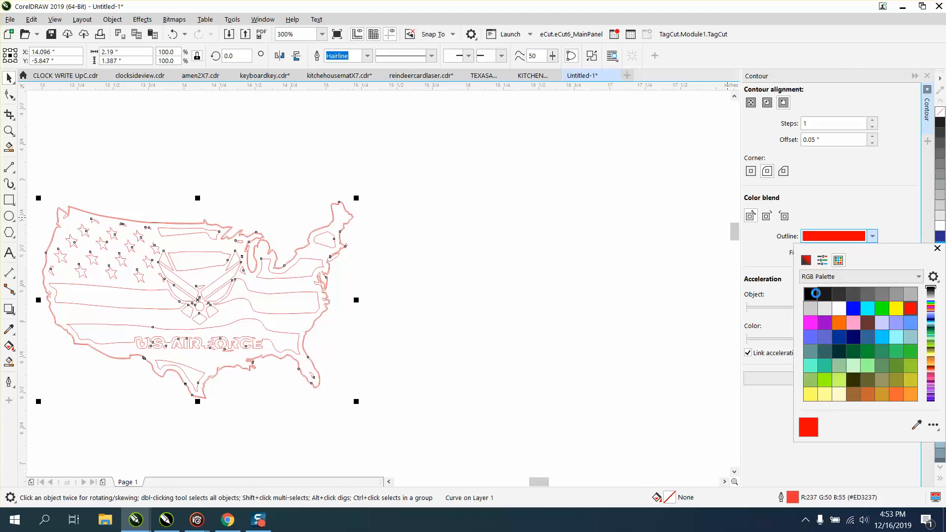
{"action": "left_click", "coordinate": [811, 294]}
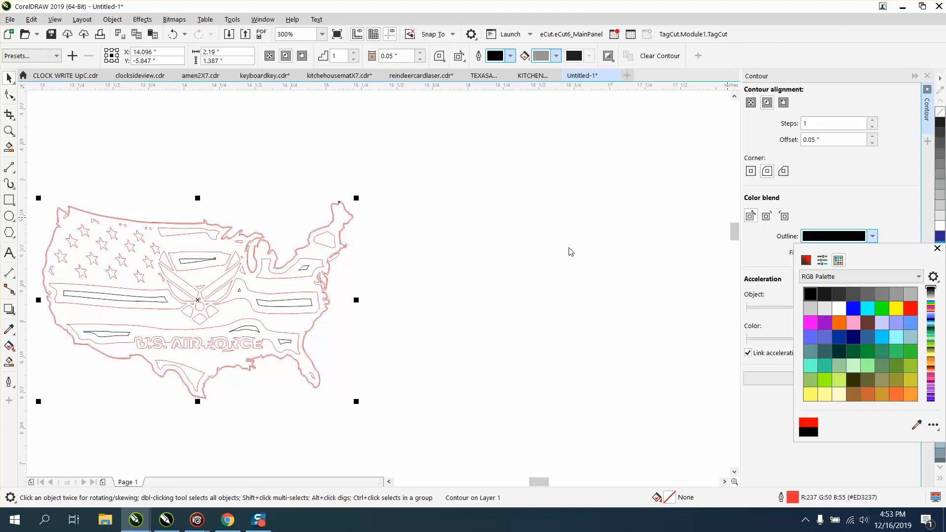
Undo the inside contour and apply an outside contour with one step and a 0.05-inch offset
{"action": "left_click", "coordinate": [682, 227]}
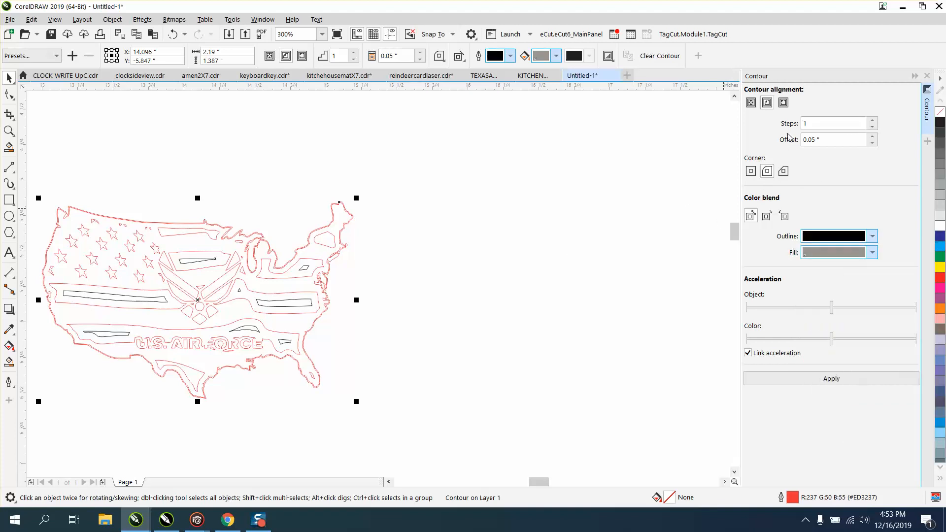
{"action": "left_click", "coordinate": [173, 34]}
{"action": "left_click", "coordinate": [785, 104]}
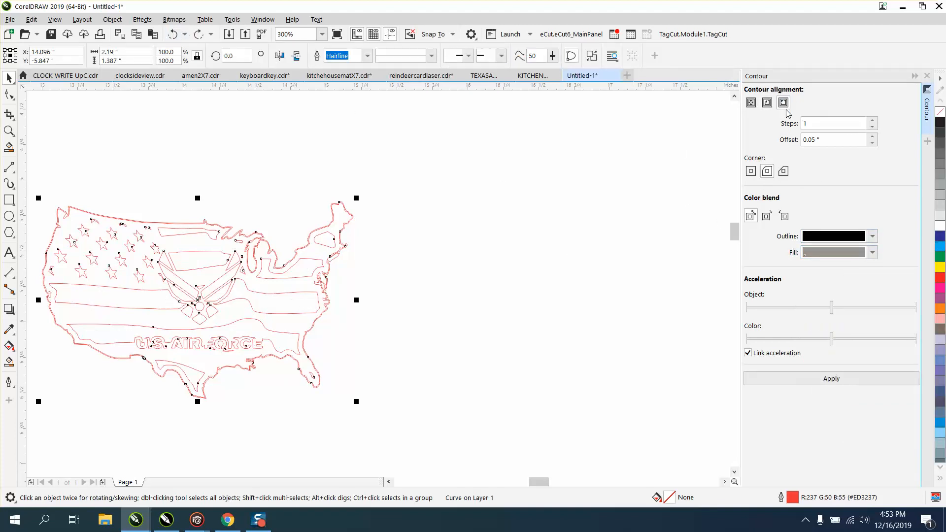
{"action": "left_click", "coordinate": [839, 380]}
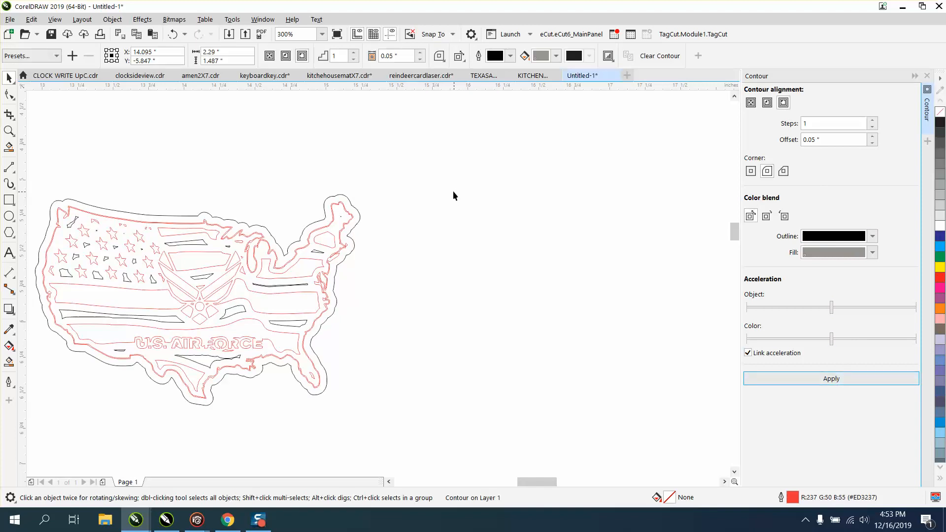
Break the contour apart from the red map and move the black contour curve 3 inches to the right
{"action": "scroll", "coordinate": [453, 190], "scroll_direction": "down", "scroll_amount": 1}
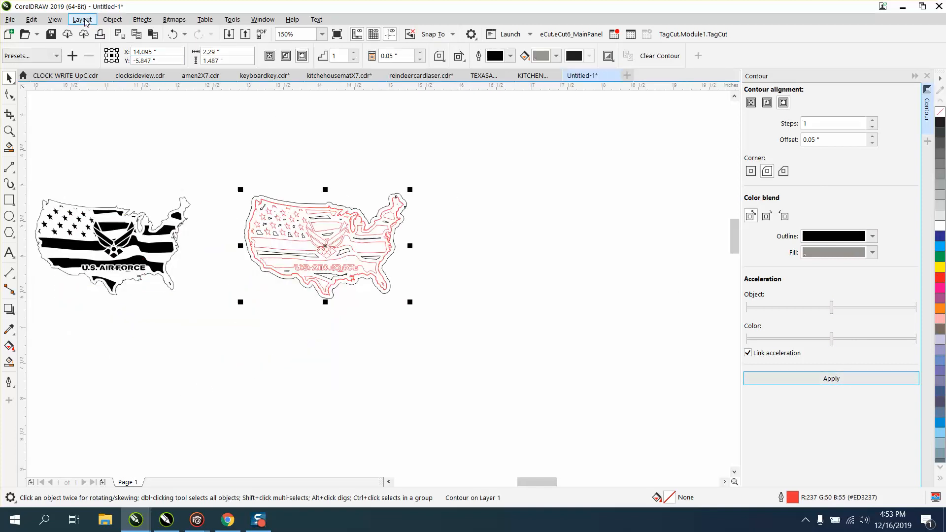
{"action": "left_click", "coordinate": [111, 20]}
{"action": "left_click", "coordinate": [129, 284]}
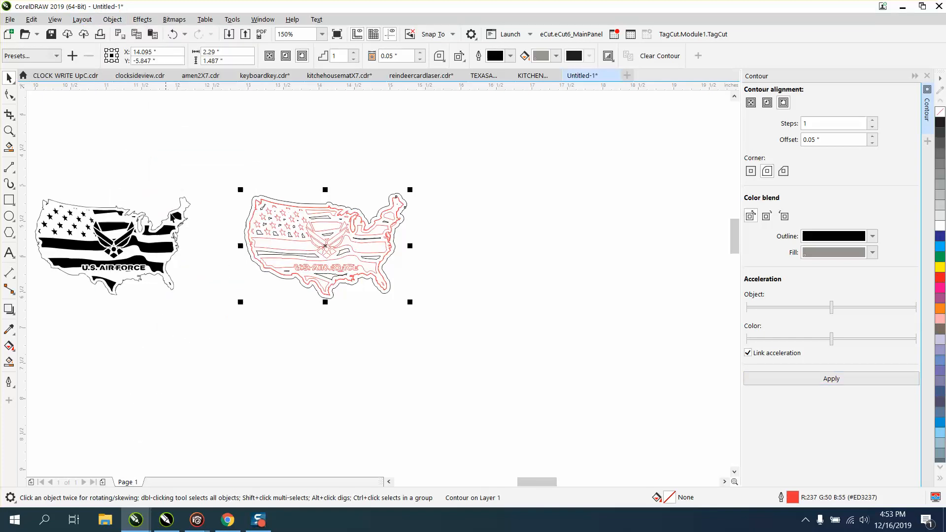
{"action": "left_click", "coordinate": [256, 198]}
{"action": "left_click", "coordinate": [258, 196]}
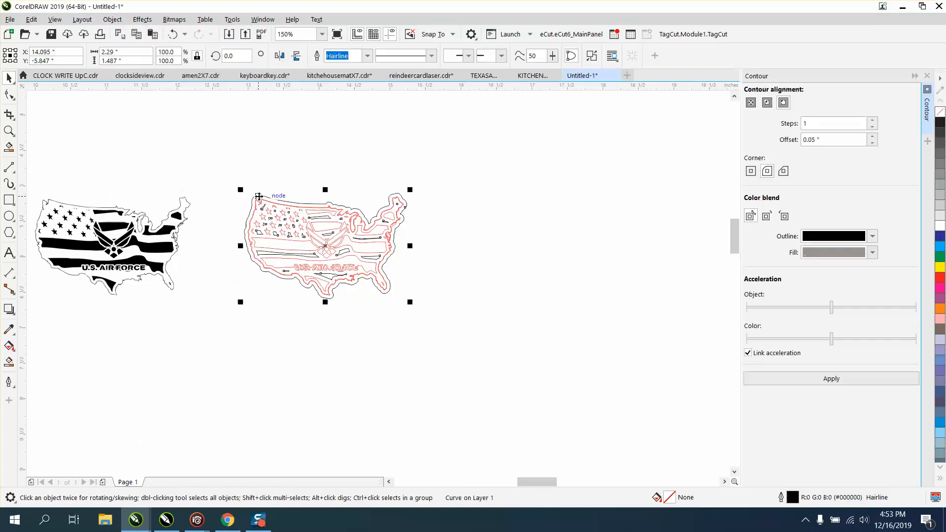
{"action": "key", "text": "Right"}
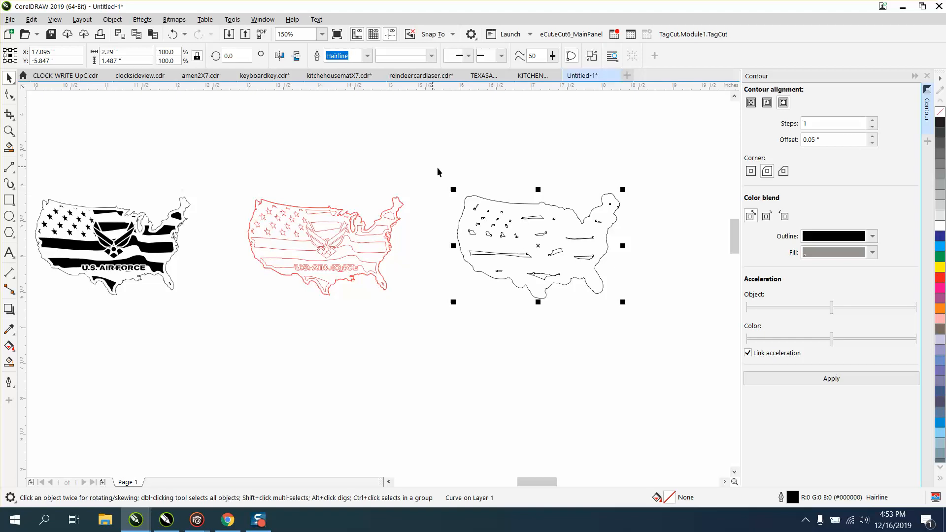
Break the black contour curve apart and move its outer outline 3 inches down
{"action": "left_click", "coordinate": [112, 20]}
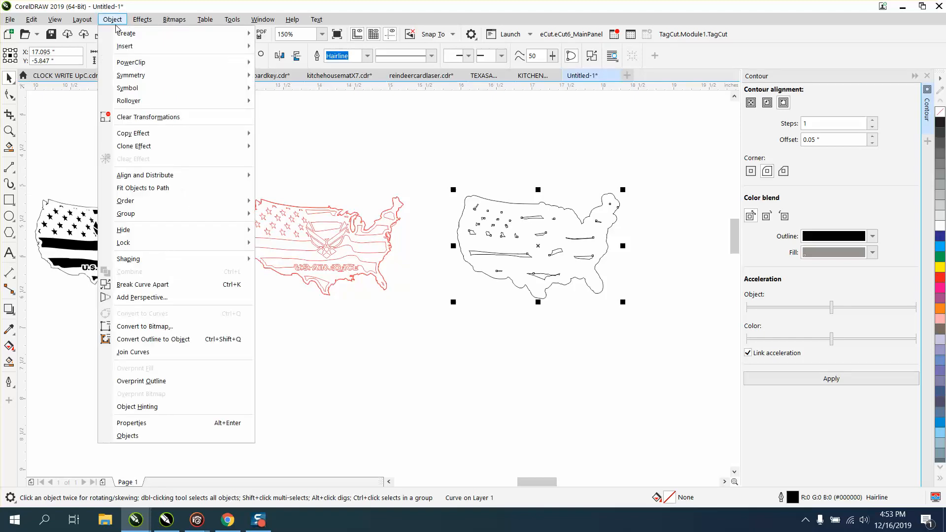
{"action": "left_click", "coordinate": [142, 285]}
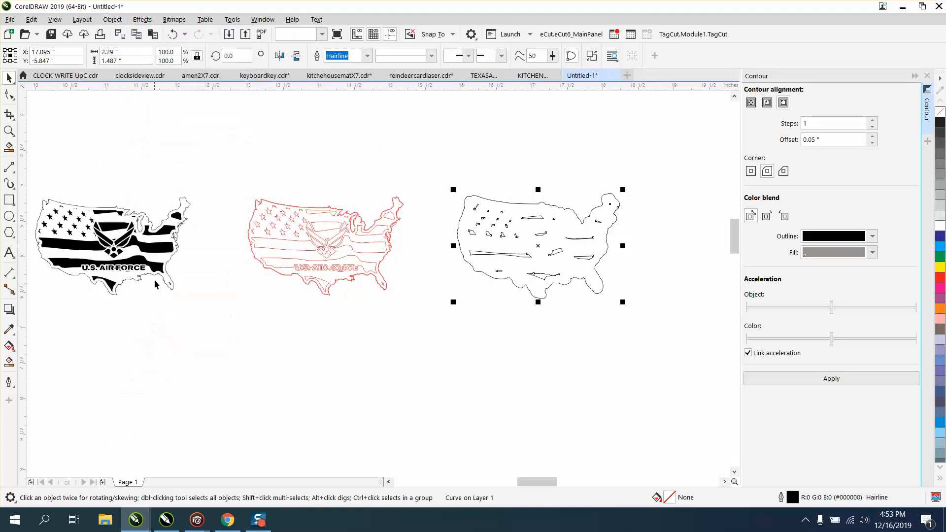
{"action": "left_click", "coordinate": [259, 135]}
{"action": "left_click", "coordinate": [489, 199]}
{"action": "key", "text": "Down"}
Delete the leftover inner contour shapes and return the black outer outline 3 inches up
{"action": "left_click_drag", "start_coordinate": [453, 195], "coordinate": [650, 301]}
{"action": "key", "text": "Delete"}
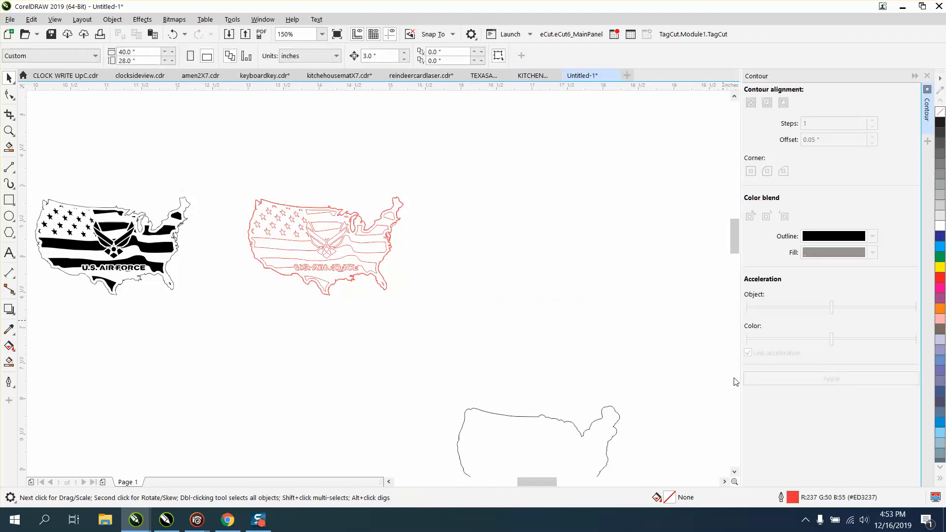
{"action": "left_click", "coordinate": [619, 415]}
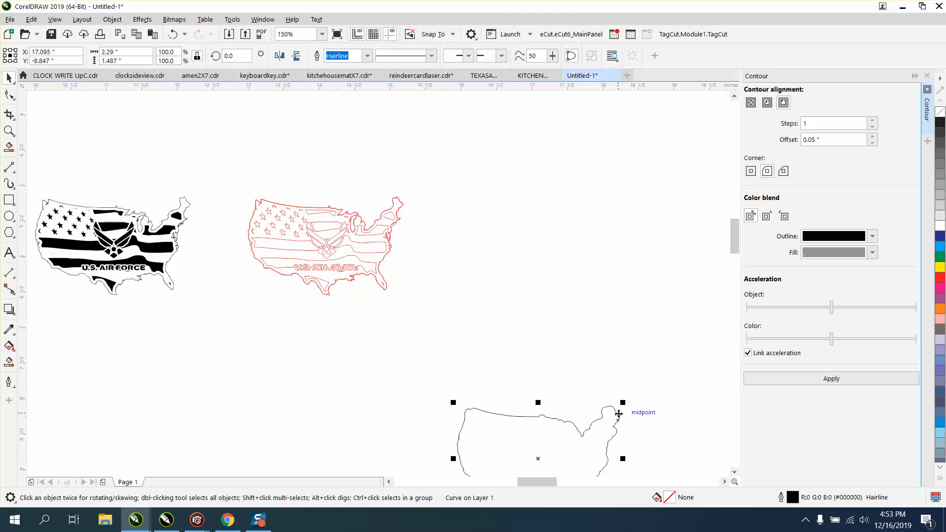
{"action": "key", "text": "ctrl+z"}
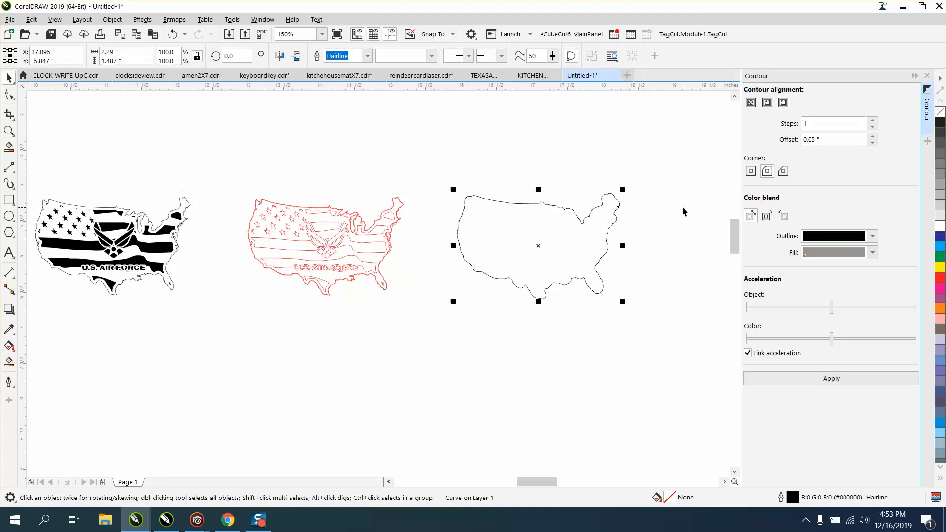
Apply a one-step 0.05-inch outside contour with a red outline to the black map outline
{"action": "left_click", "coordinate": [872, 237]}
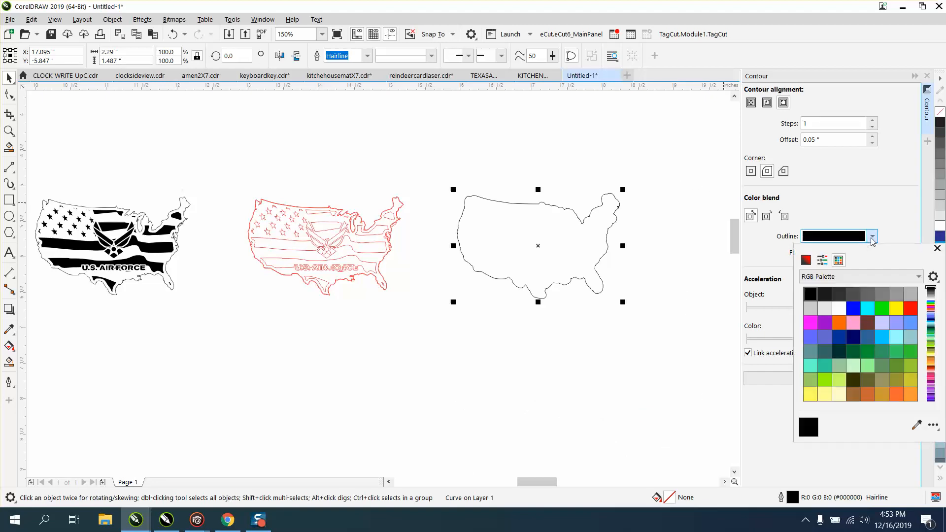
{"action": "left_click", "coordinate": [910, 308]}
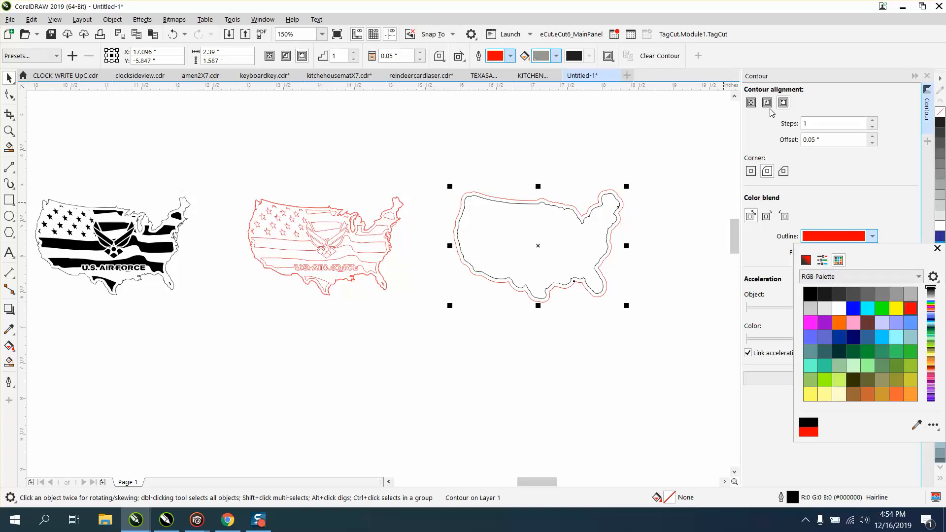
Undo the outside contour and apply a one-step 0.05-inch inside contour with a red outline to the black map outline
{"action": "left_click", "coordinate": [173, 33]}
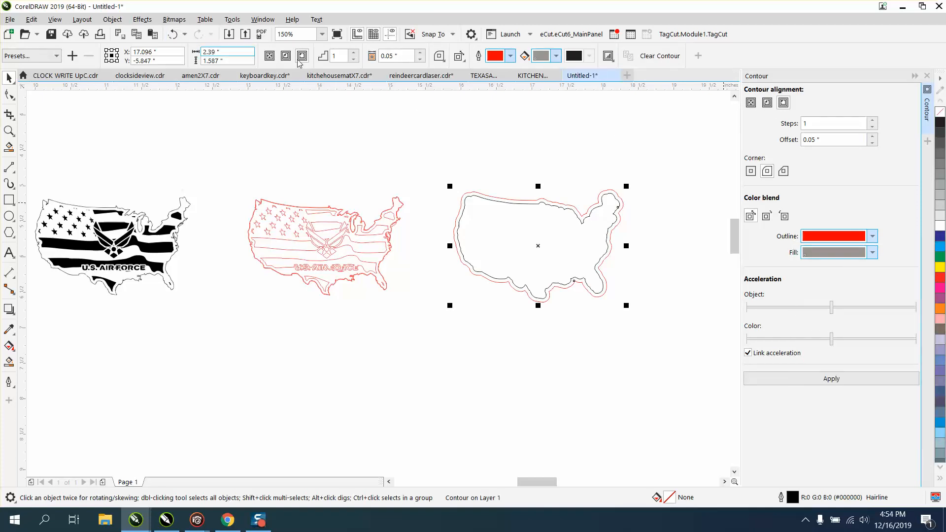
{"action": "left_click", "coordinate": [172, 34]}
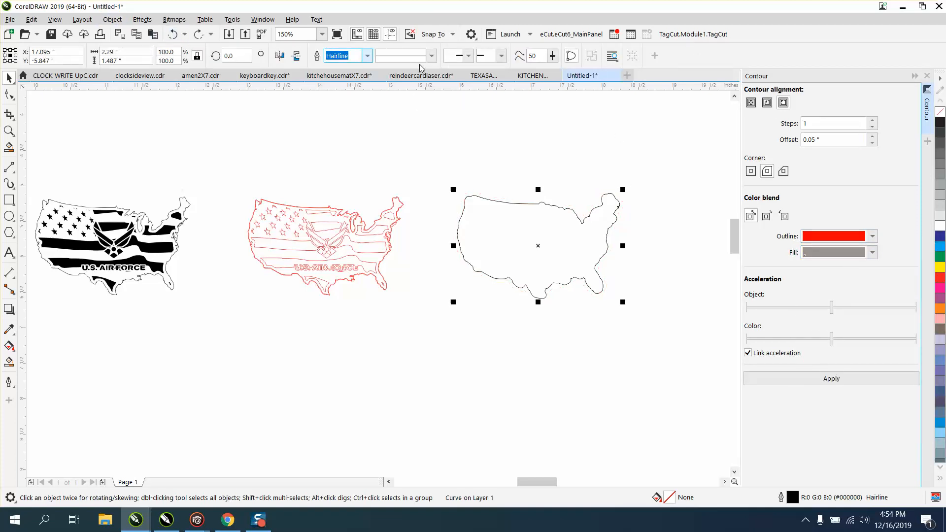
{"action": "left_click", "coordinate": [767, 103]}
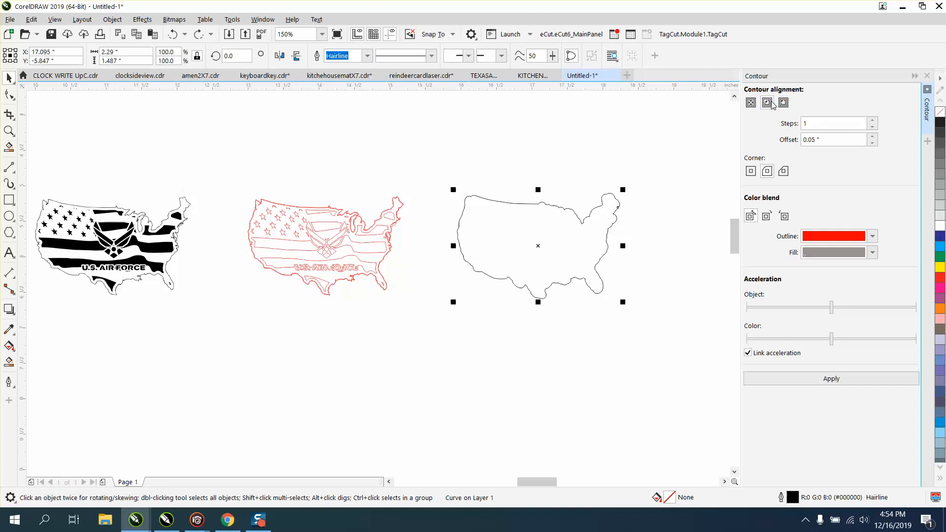
{"action": "left_click", "coordinate": [813, 140]}
{"action": "left_click", "coordinate": [834, 378]}
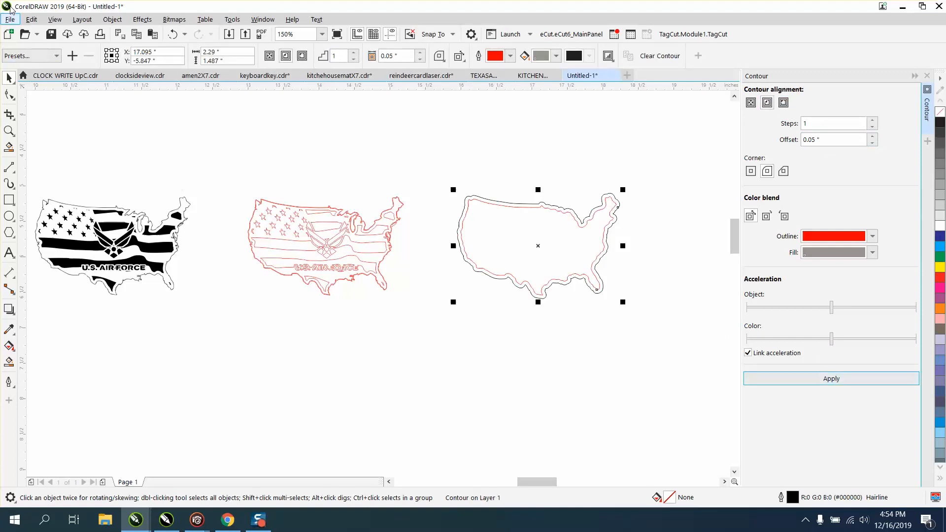
Break the inside contour apart and move the red outline 3 inches down and 6 inches to the left
{"action": "left_click", "coordinate": [112, 19]}
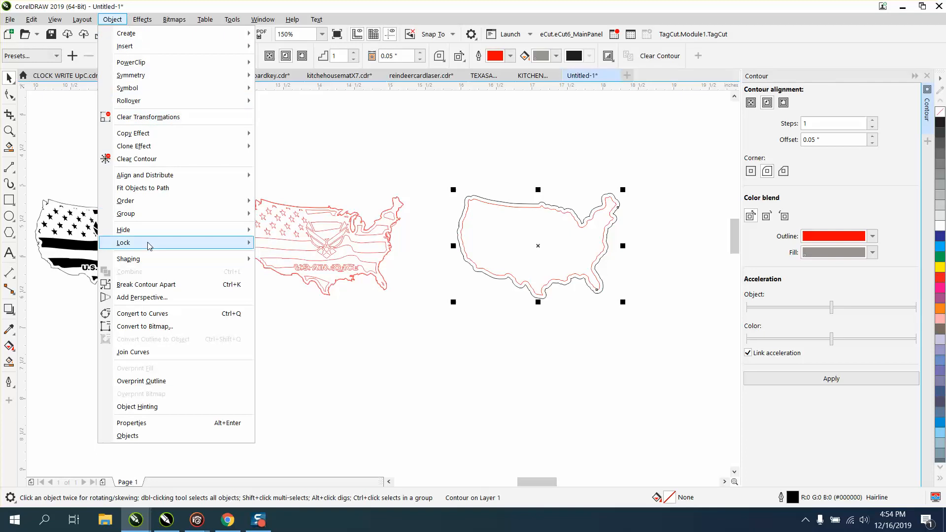
{"action": "left_click", "coordinate": [161, 284]}
{"action": "left_click", "coordinate": [219, 171]}
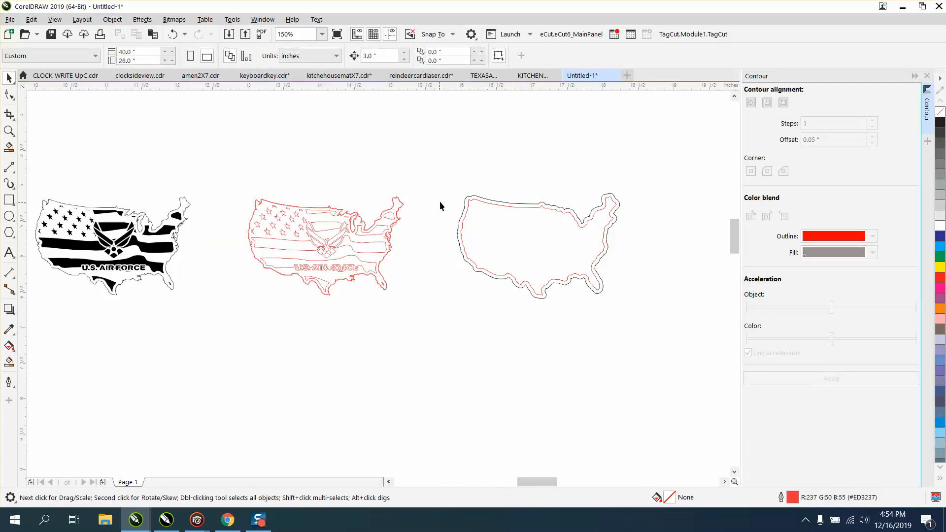
{"action": "left_click", "coordinate": [468, 206]}
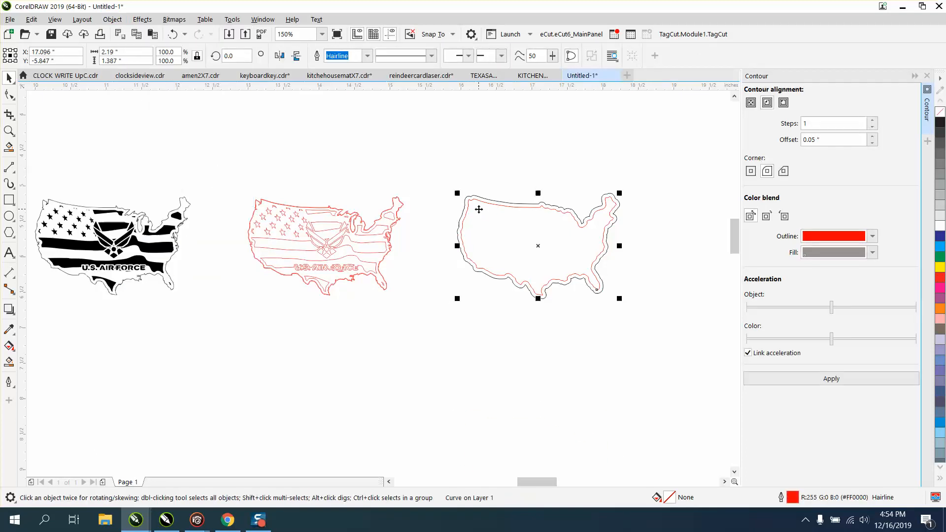
{"action": "key", "text": "Down"}
{"action": "key", "text": "Left"}
{"action": "key", "text": "Left"}
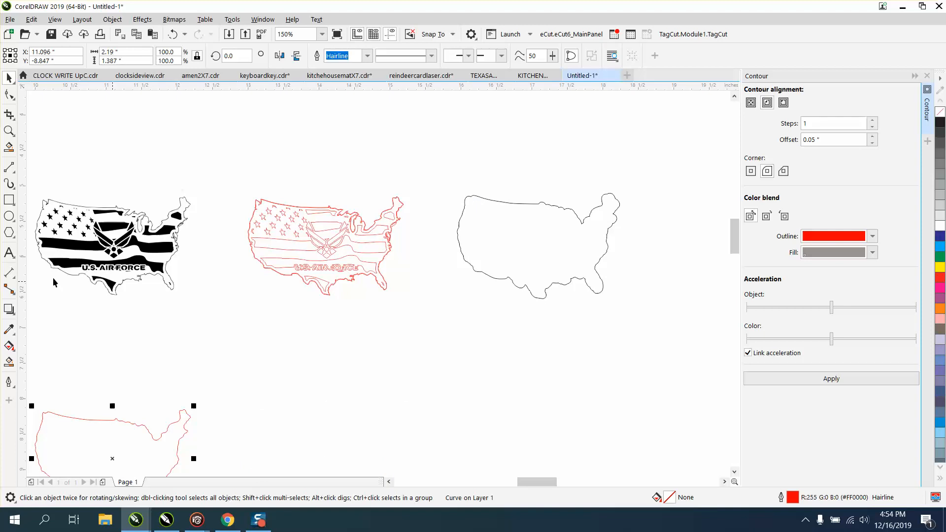
Delete the jagged outline piece along the northern border of the filled U.S. Air Force map
{"action": "left_click", "coordinate": [9, 131]}
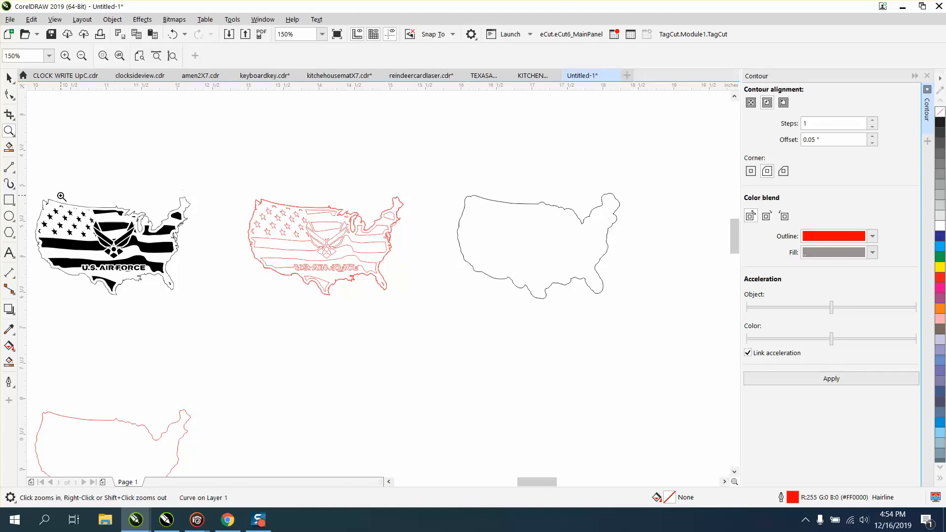
{"action": "left_click", "coordinate": [41, 190]}
{"action": "left_click_drag", "start_coordinate": [40, 195], "coordinate": [397, 370]}
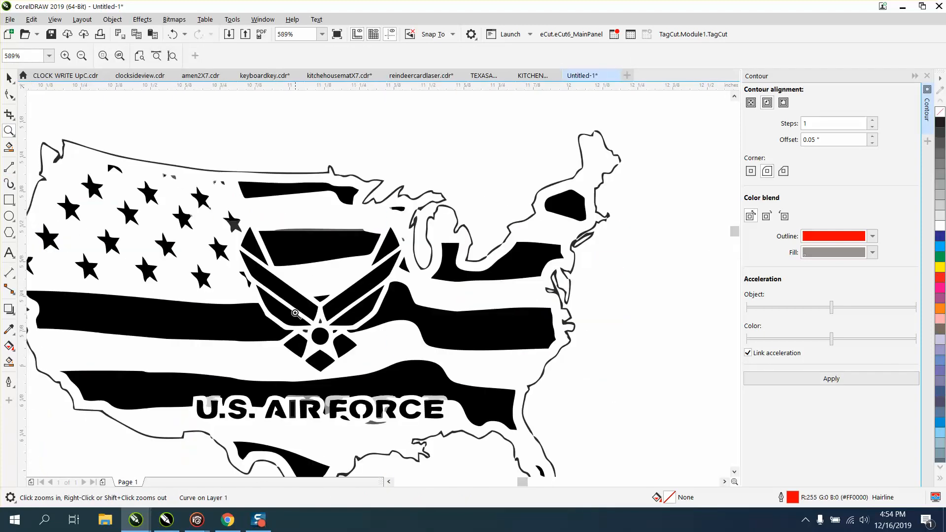
{"action": "right_click", "coordinate": [192, 248]}
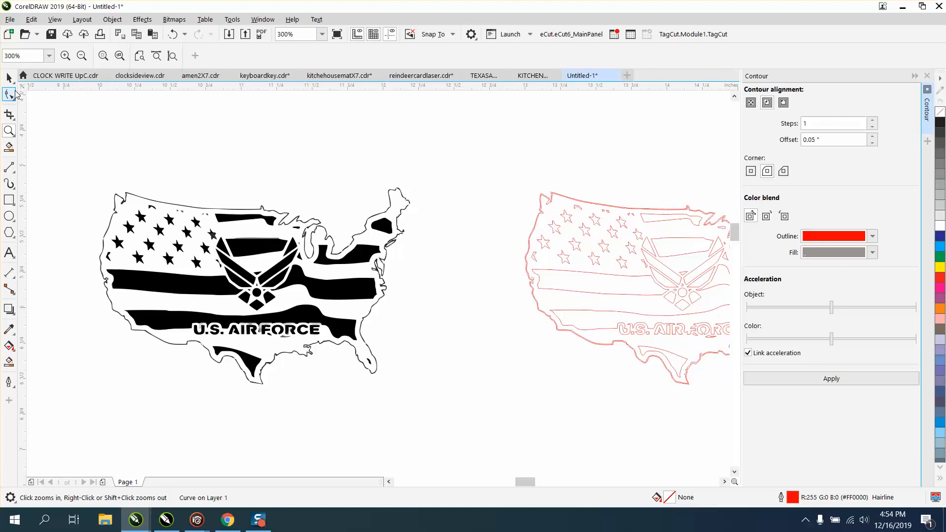
{"action": "left_click", "coordinate": [10, 79]}
{"action": "left_click", "coordinate": [139, 198]}
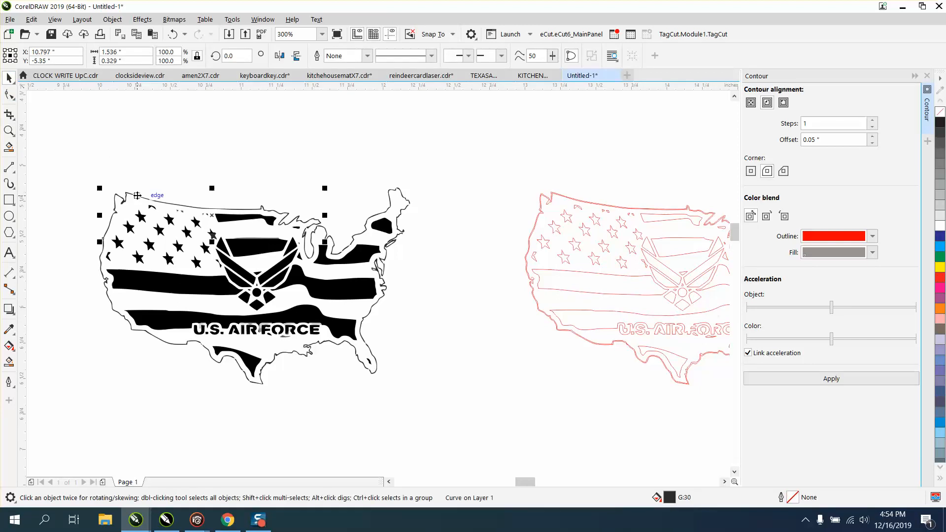
{"action": "left_click", "coordinate": [137, 201]}
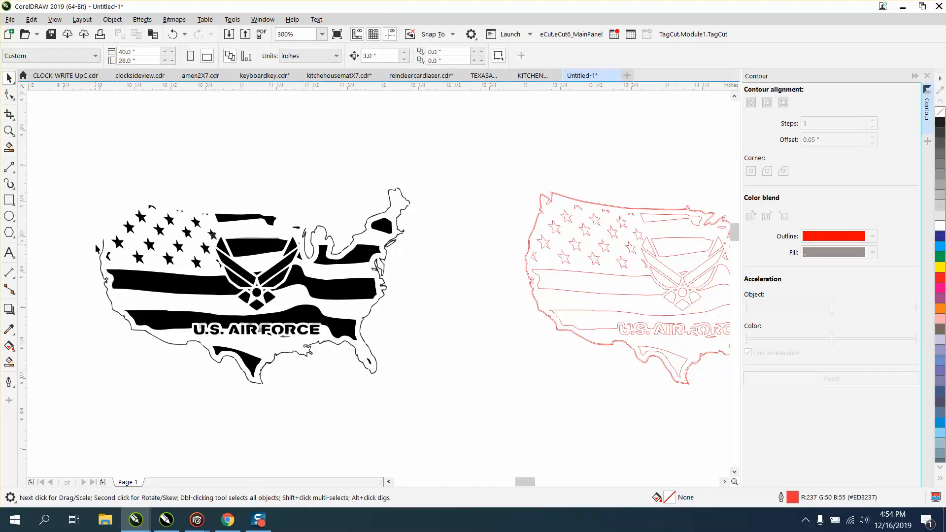
Delete the original outline pieces along the filled map's west coast and southwestern border
{"action": "left_click", "coordinate": [104, 243]}
{"action": "key", "text": "Delete"}
{"action": "left_click", "coordinate": [109, 297]}
{"action": "key", "text": "Delete"}
{"action": "left_click", "coordinate": [106, 279]}
{"action": "key", "text": "Delete"}
{"action": "left_click", "coordinate": [209, 355]}
{"action": "key", "text": "Delete"}
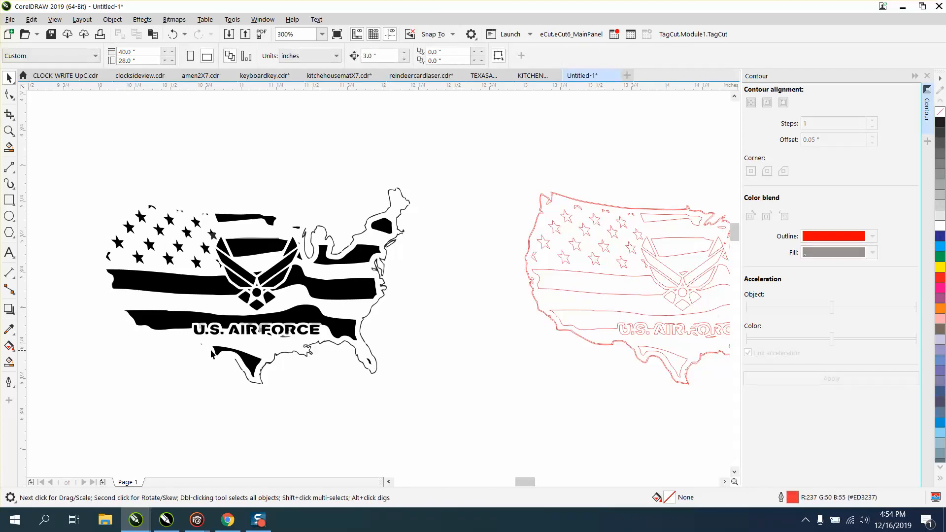
Delete the original outline pieces around Texas, the Gulf coast, Florida and the Atlantic coast of the filled map
{"action": "left_click", "coordinate": [224, 367]}
{"action": "left_click", "coordinate": [225, 366]}
{"action": "left_click", "coordinate": [311, 345]}
{"action": "key", "text": "Delete"}
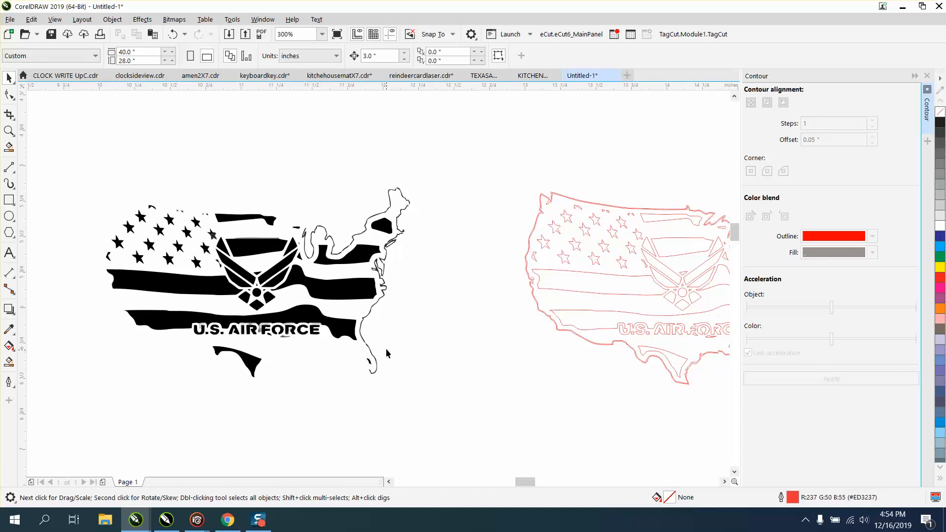
{"action": "key", "text": "Delete"}
{"action": "left_click", "coordinate": [384, 295]}
{"action": "key", "text": "Delete"}
{"action": "left_click", "coordinate": [393, 244]}
{"action": "key", "text": "Delete"}
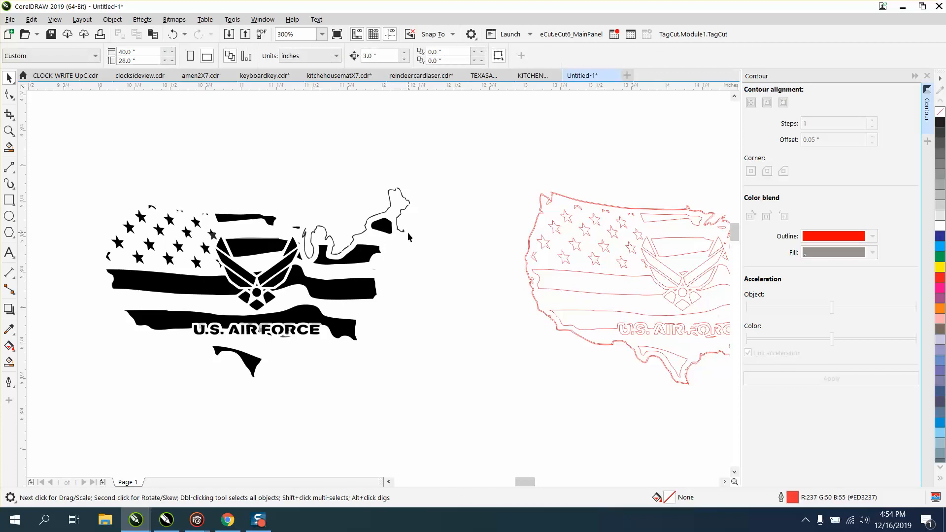
Delete the remaining outline pieces around the northeast and the Great Lakes of the filled map
{"action": "left_click", "coordinate": [403, 231]}
{"action": "key", "text": "Delete"}
{"action": "left_click", "coordinate": [409, 201]}
{"action": "key", "text": "Delete"}
{"action": "left_click", "coordinate": [390, 209]}
{"action": "key", "text": "Delete"}
{"action": "left_click", "coordinate": [343, 257]}
{"action": "key", "text": "Delete"}
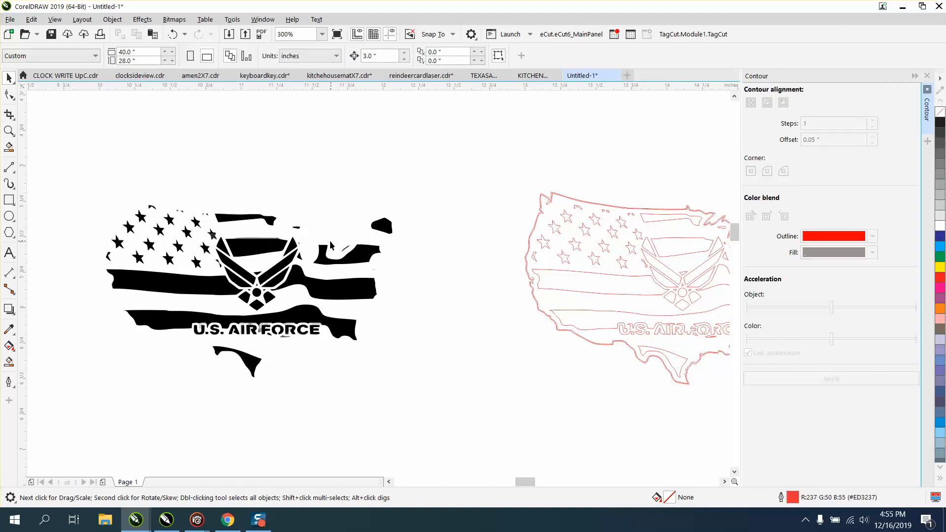
{"action": "left_click", "coordinate": [348, 251]}
{"action": "key", "text": "Delete"}
{"action": "left_click", "coordinate": [273, 227]}
{"action": "key", "text": "Delete"}
Move the red outline 3 inches up onto the cleaned map artwork and close the contour settings
{"action": "scroll", "coordinate": [292, 307], "scroll_direction": "down", "scroll_amount": 2}
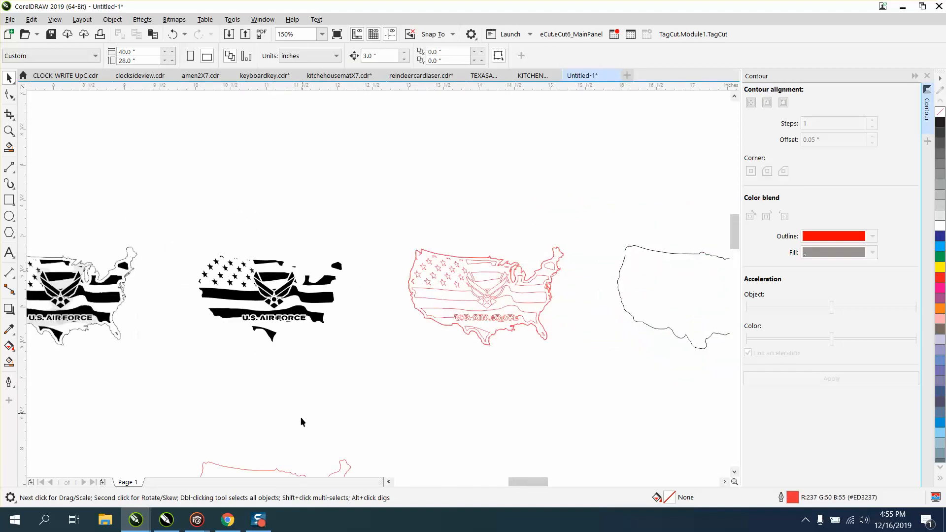
{"action": "left_click", "coordinate": [287, 472]}
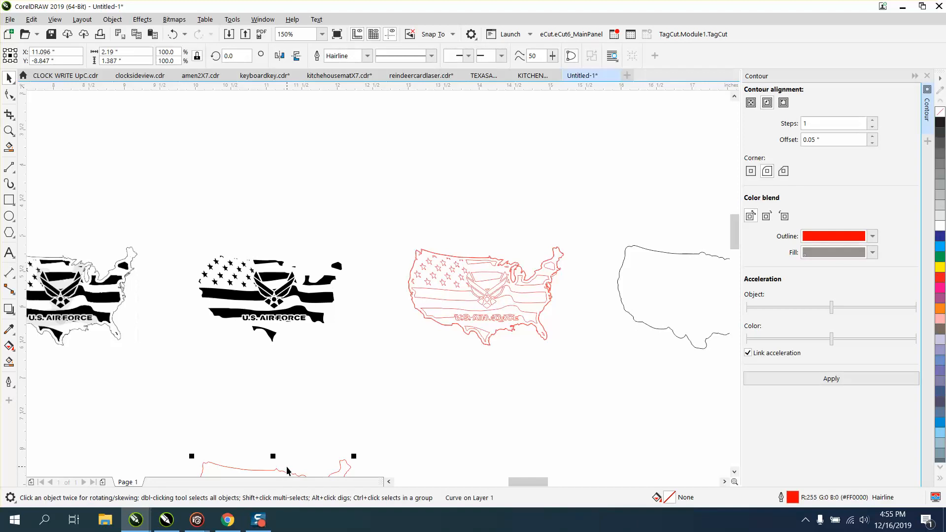
{"action": "key", "text": "Up"}
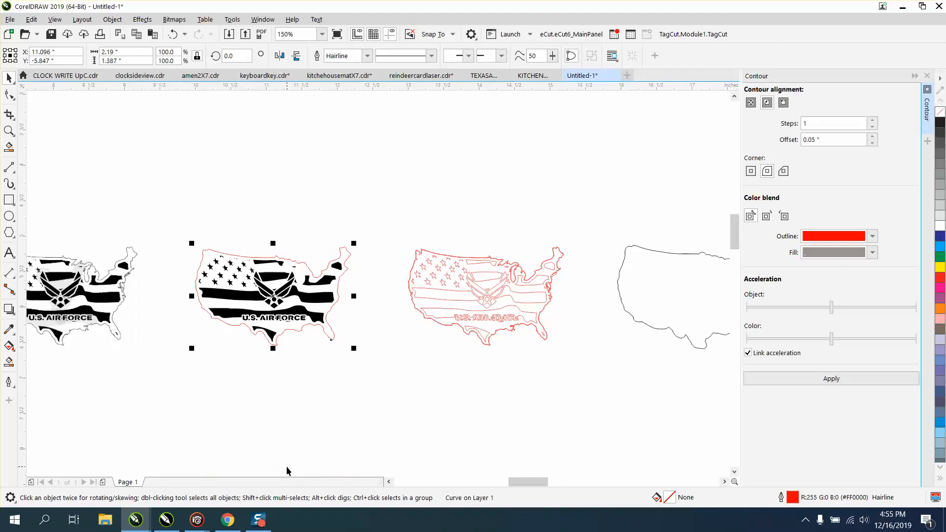
{"action": "left_click", "coordinate": [927, 76]}
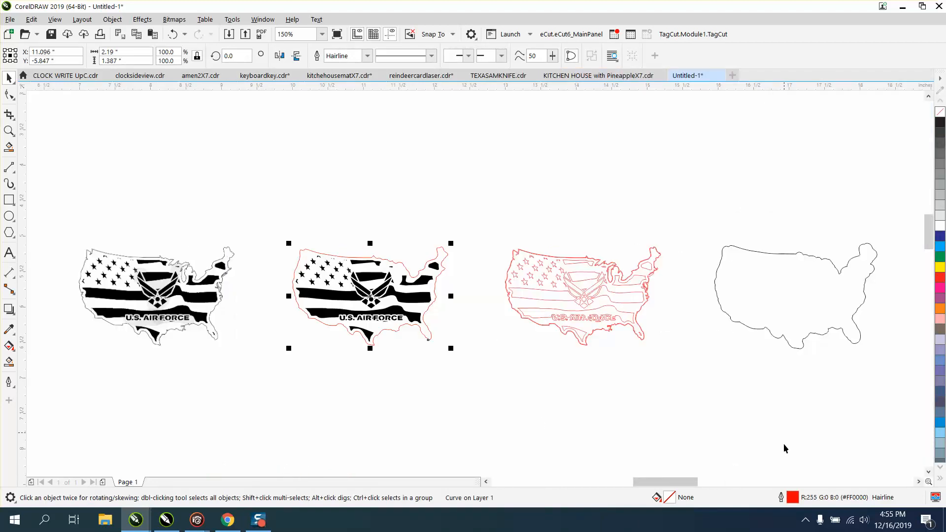
Set the new map outline to 2.0 px wide and black, with scaling with the object enabled
{"action": "double_click", "coordinate": [794, 501]}
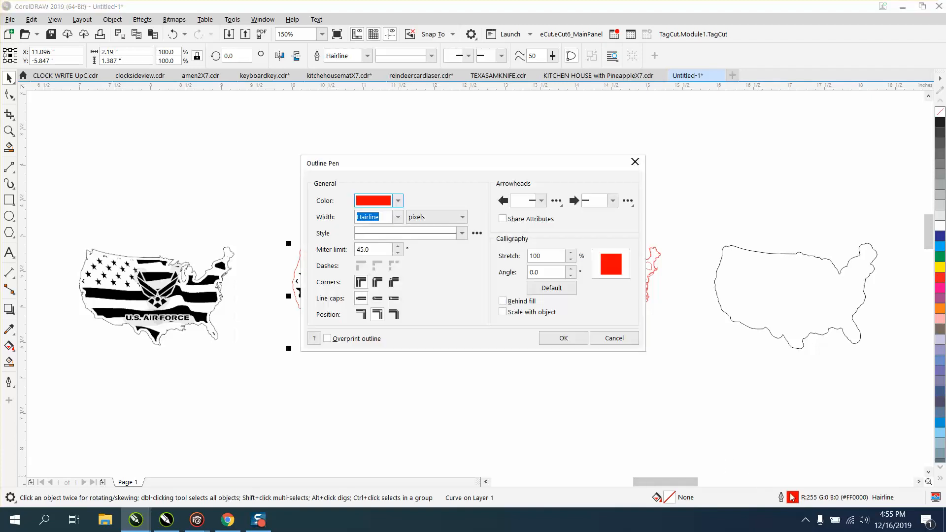
{"action": "left_click", "coordinate": [397, 219]}
{"action": "left_click", "coordinate": [374, 249]}
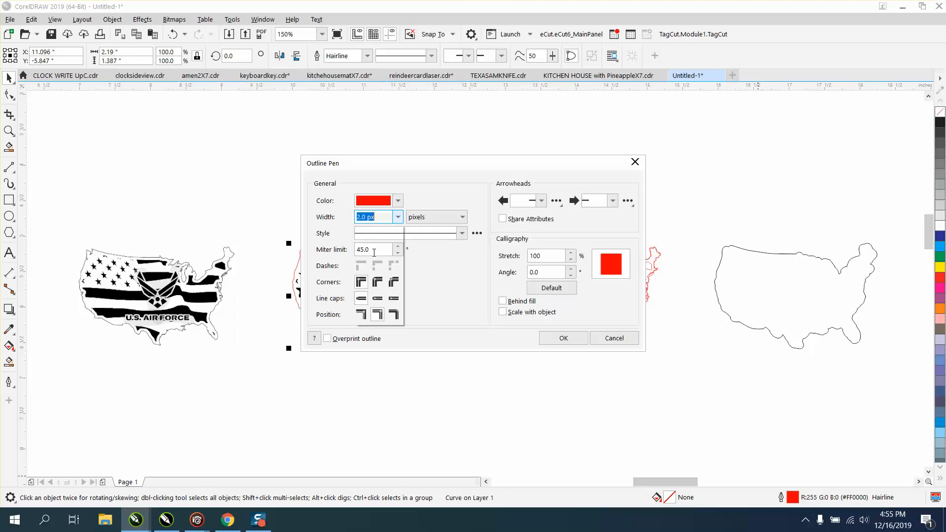
{"action": "left_click", "coordinate": [398, 200]}
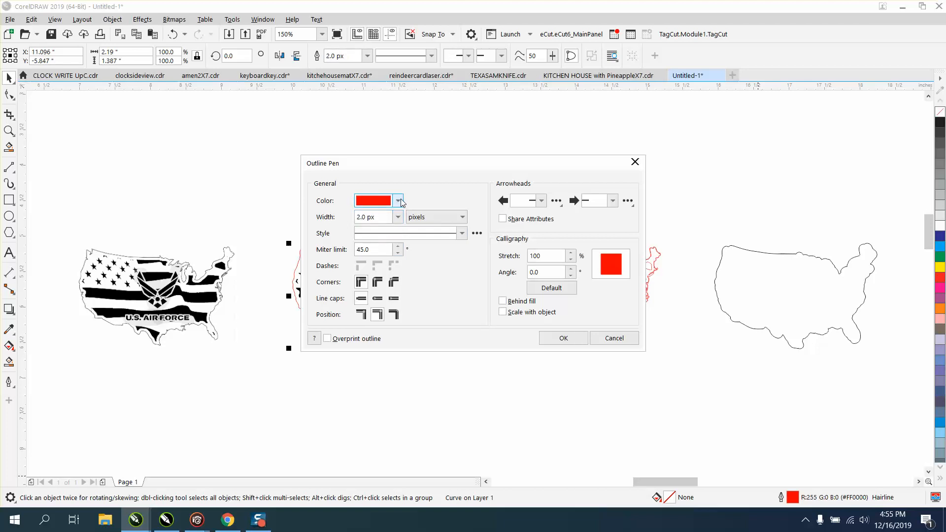
{"action": "left_click", "coordinate": [371, 258]}
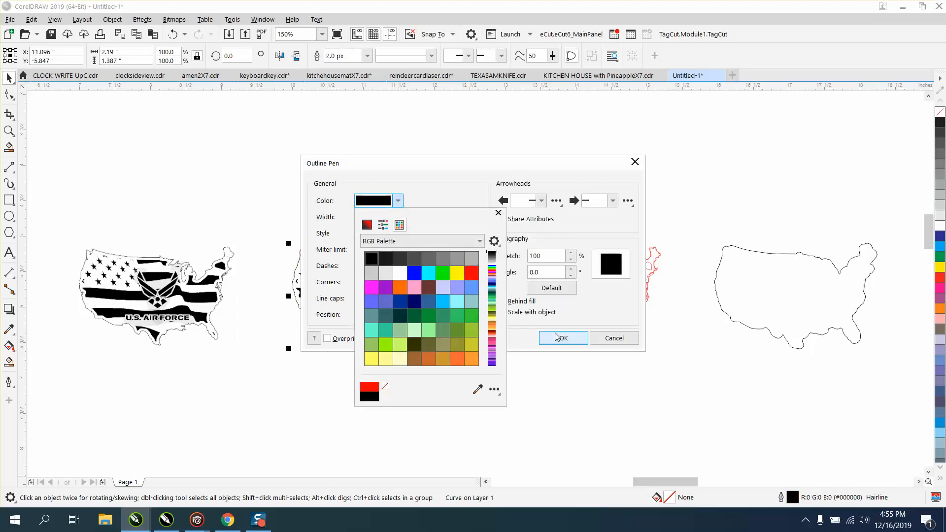
{"action": "left_click", "coordinate": [535, 382]}
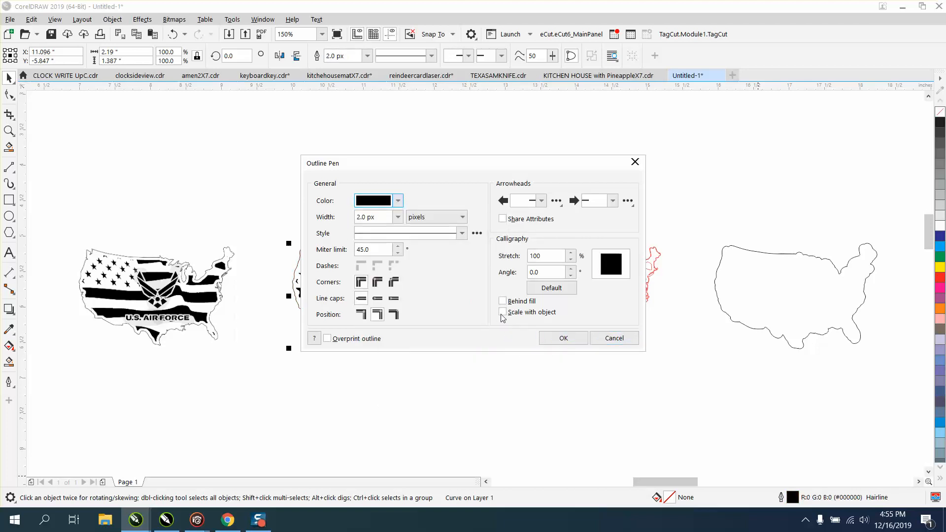
{"action": "left_click", "coordinate": [503, 313]}
{"action": "left_click", "coordinate": [560, 338]}
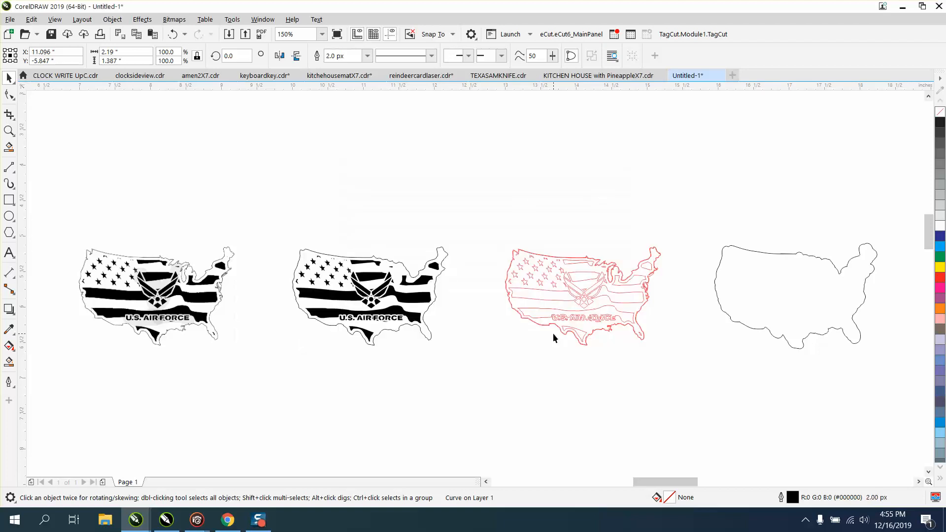
Inspect the new black outline up close along the west coast, southern border and whole map
{"action": "left_click", "coordinate": [9, 130]}
{"action": "left_click_drag", "start_coordinate": [284, 264], "coordinate": [352, 314]}
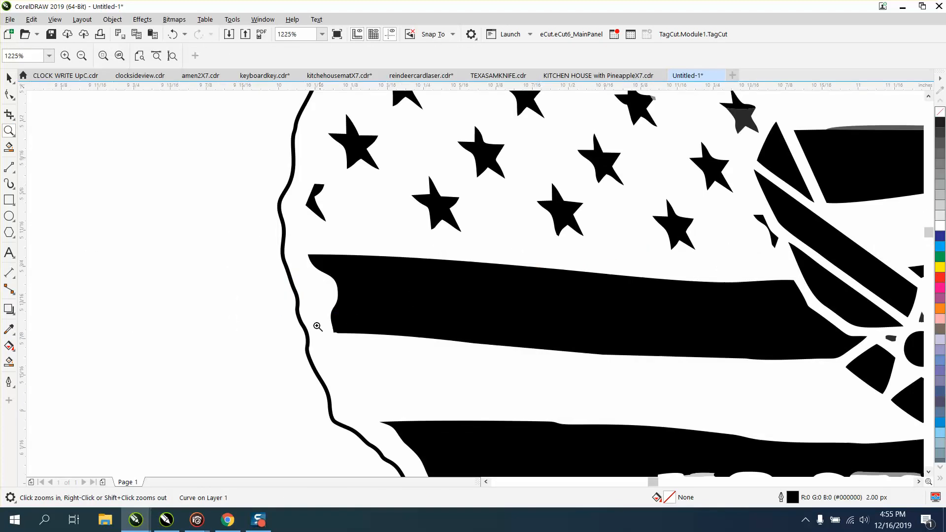
{"action": "right_click", "coordinate": [328, 318]}
{"action": "left_click_drag", "start_coordinate": [383, 371], "coordinate": [615, 442]}
{"action": "right_click", "coordinate": [344, 319]}
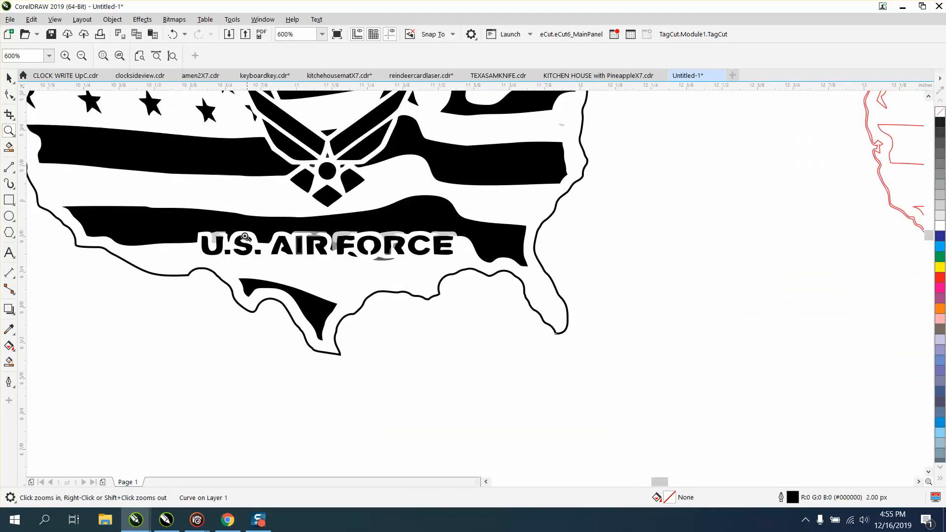
{"action": "right_click", "coordinate": [398, 173]}
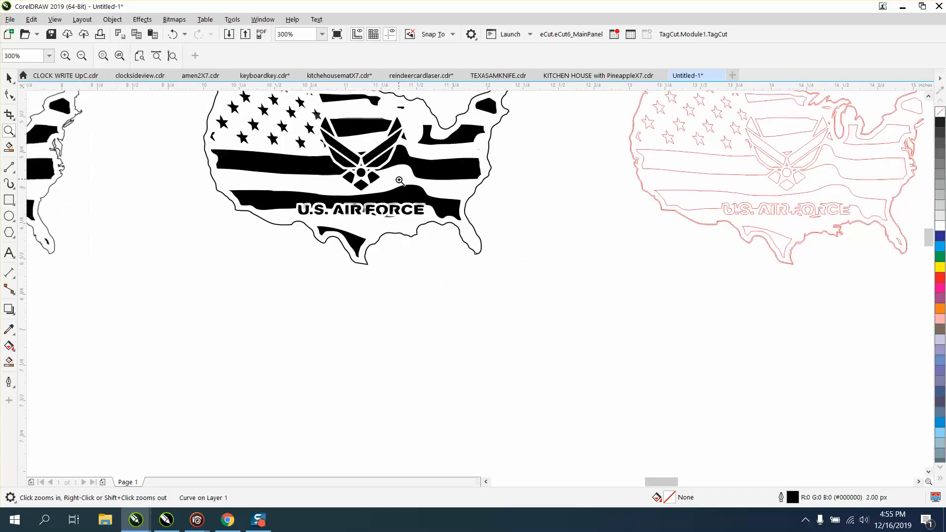
{"action": "right_click", "coordinate": [399, 179]}
{"action": "left_click_drag", "start_coordinate": [296, 120], "coordinate": [525, 241]}
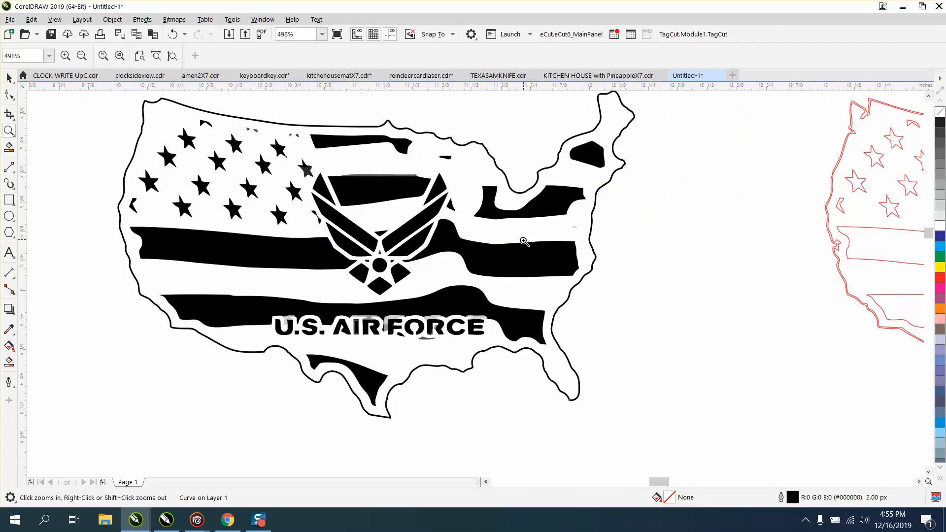